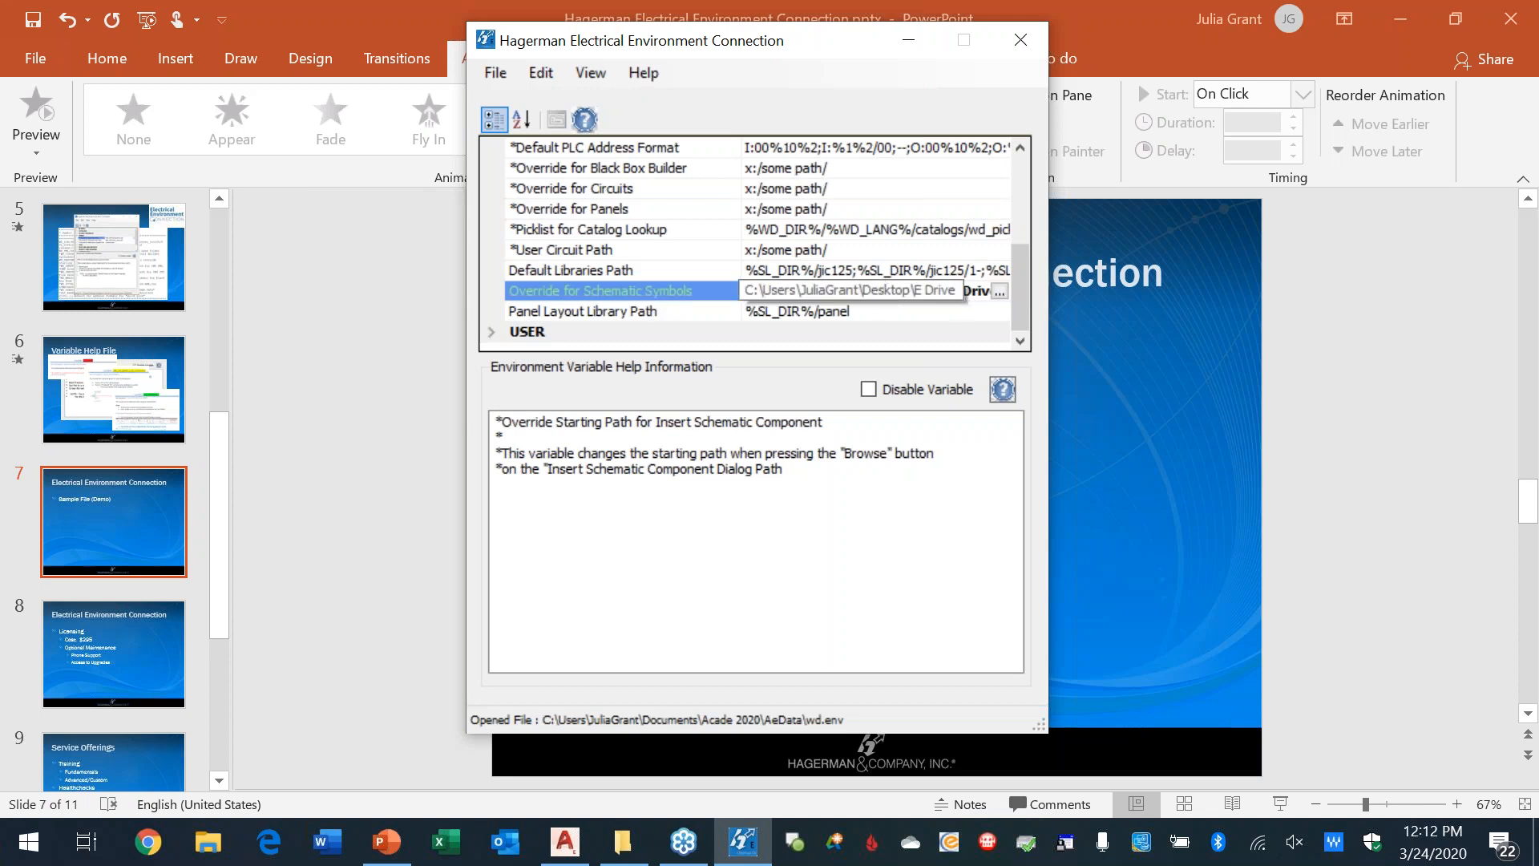
Step: Try the Symbols folder under AE Data as the schematic symbols override path, and disable and re-enable that variable
left_click(1000, 291)
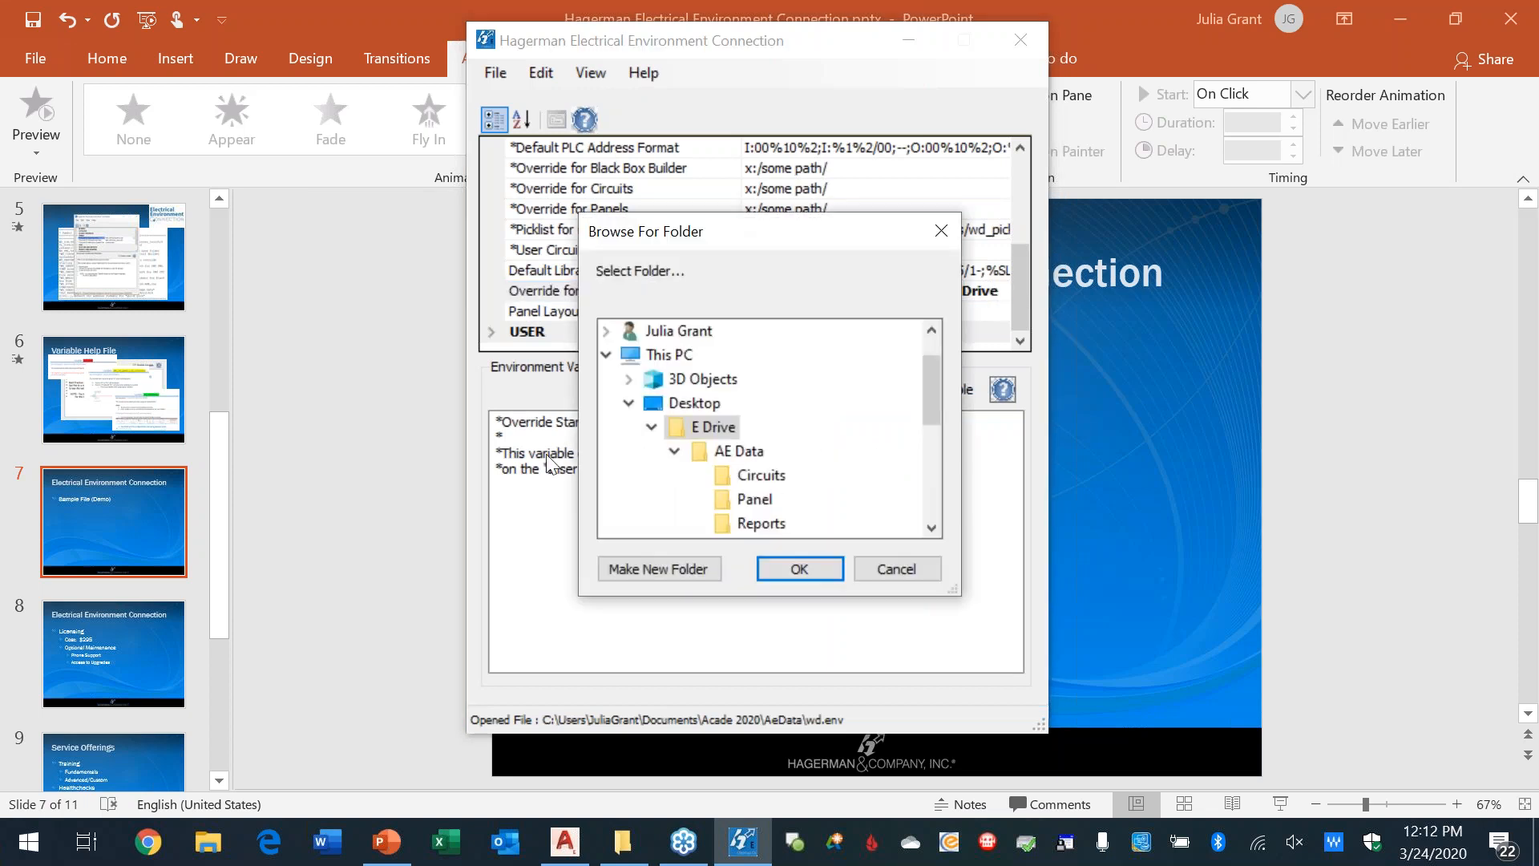
mouse_move(931, 367)
left_mouse_down()
mouse_move(926, 437)
mouse_move(926, 371)
left_mouse_up()
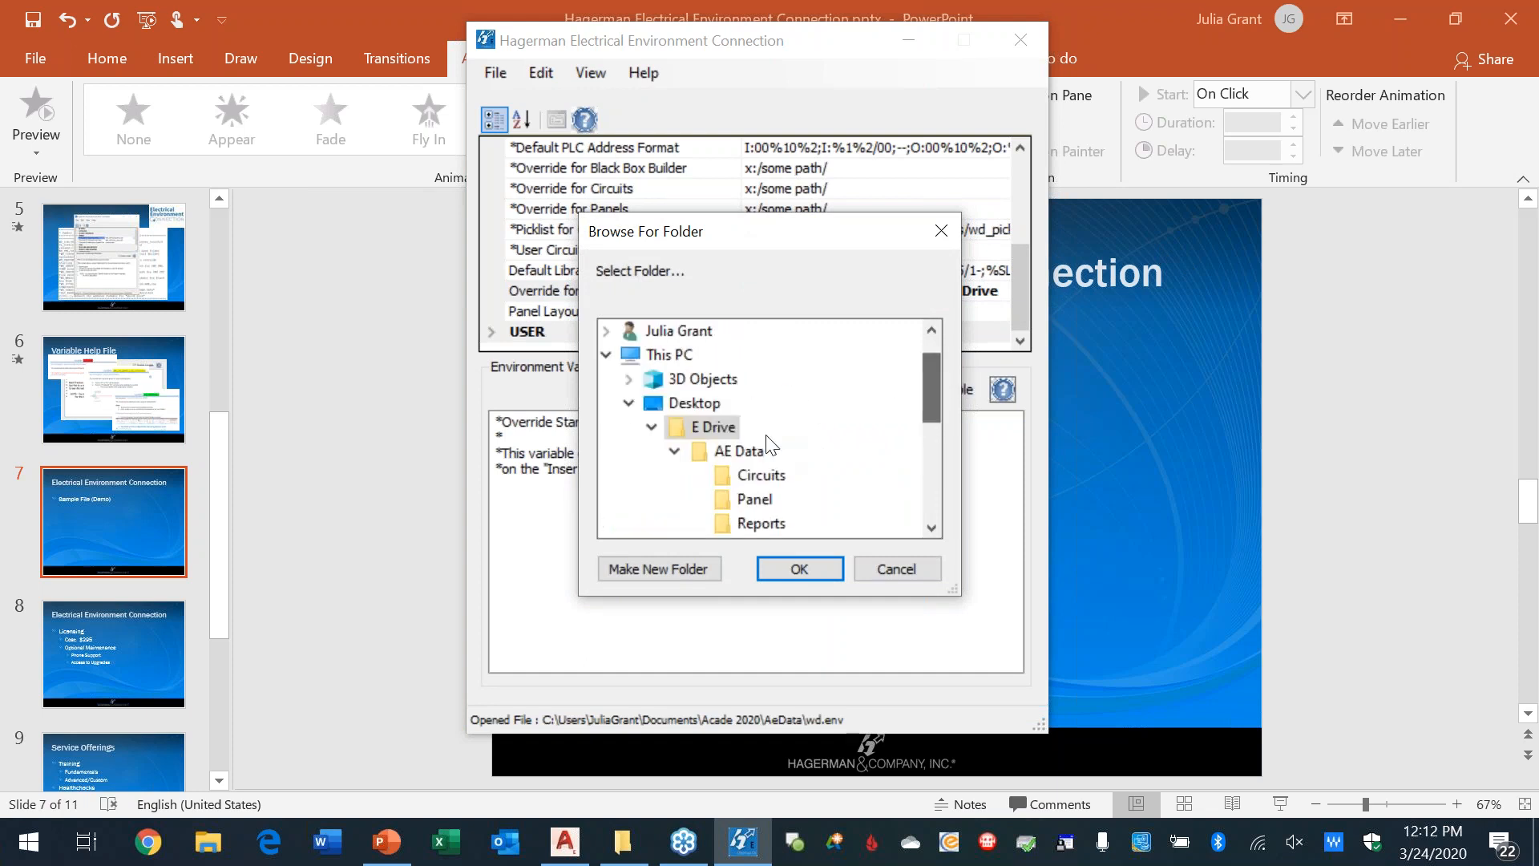
left_click(697, 426)
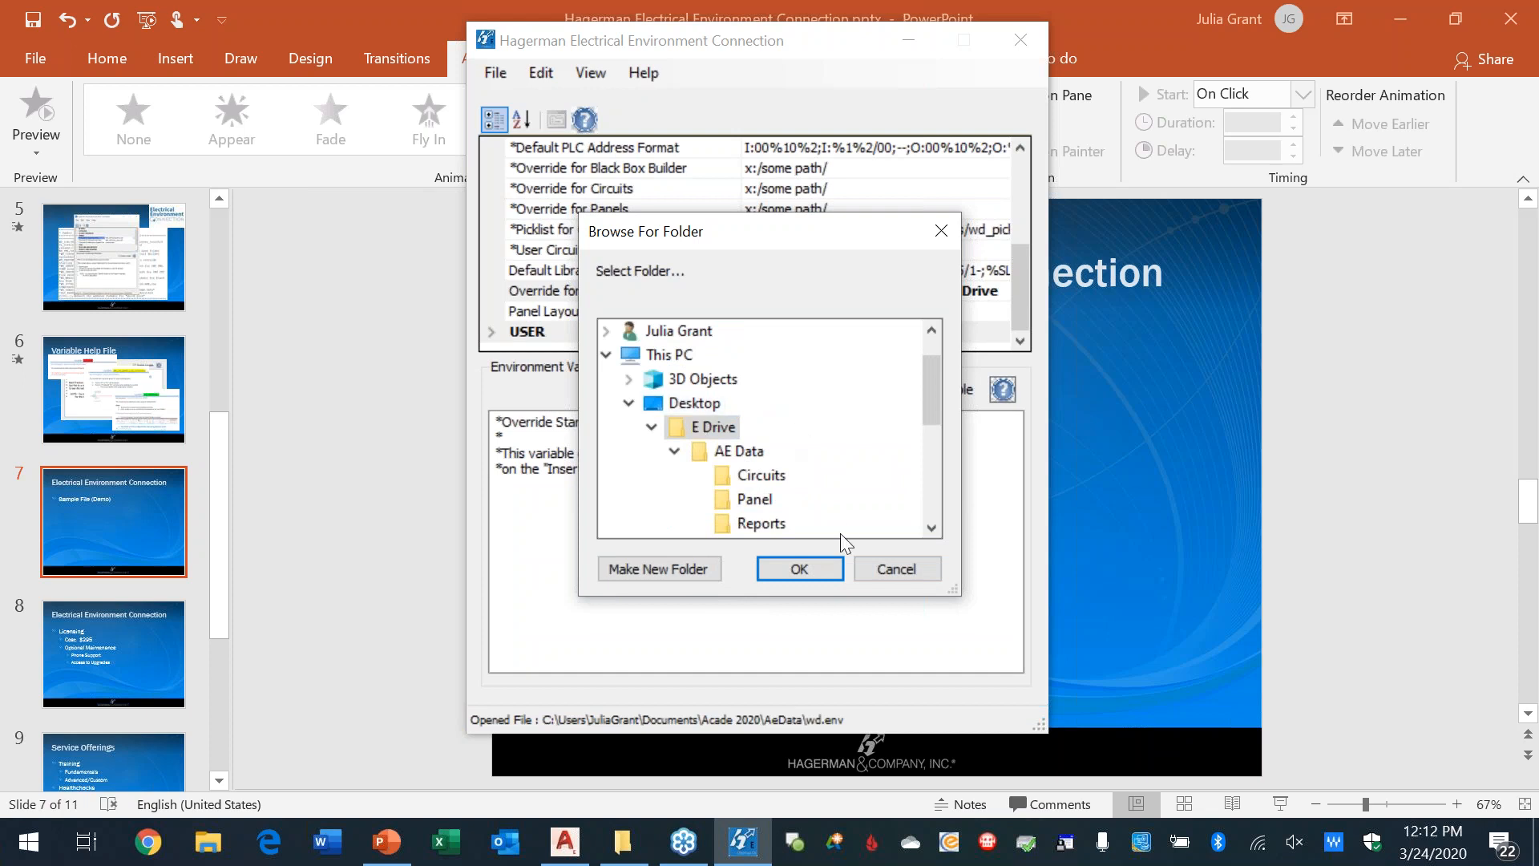
scroll(746, 417, "down", 2)
left_click(745, 409)
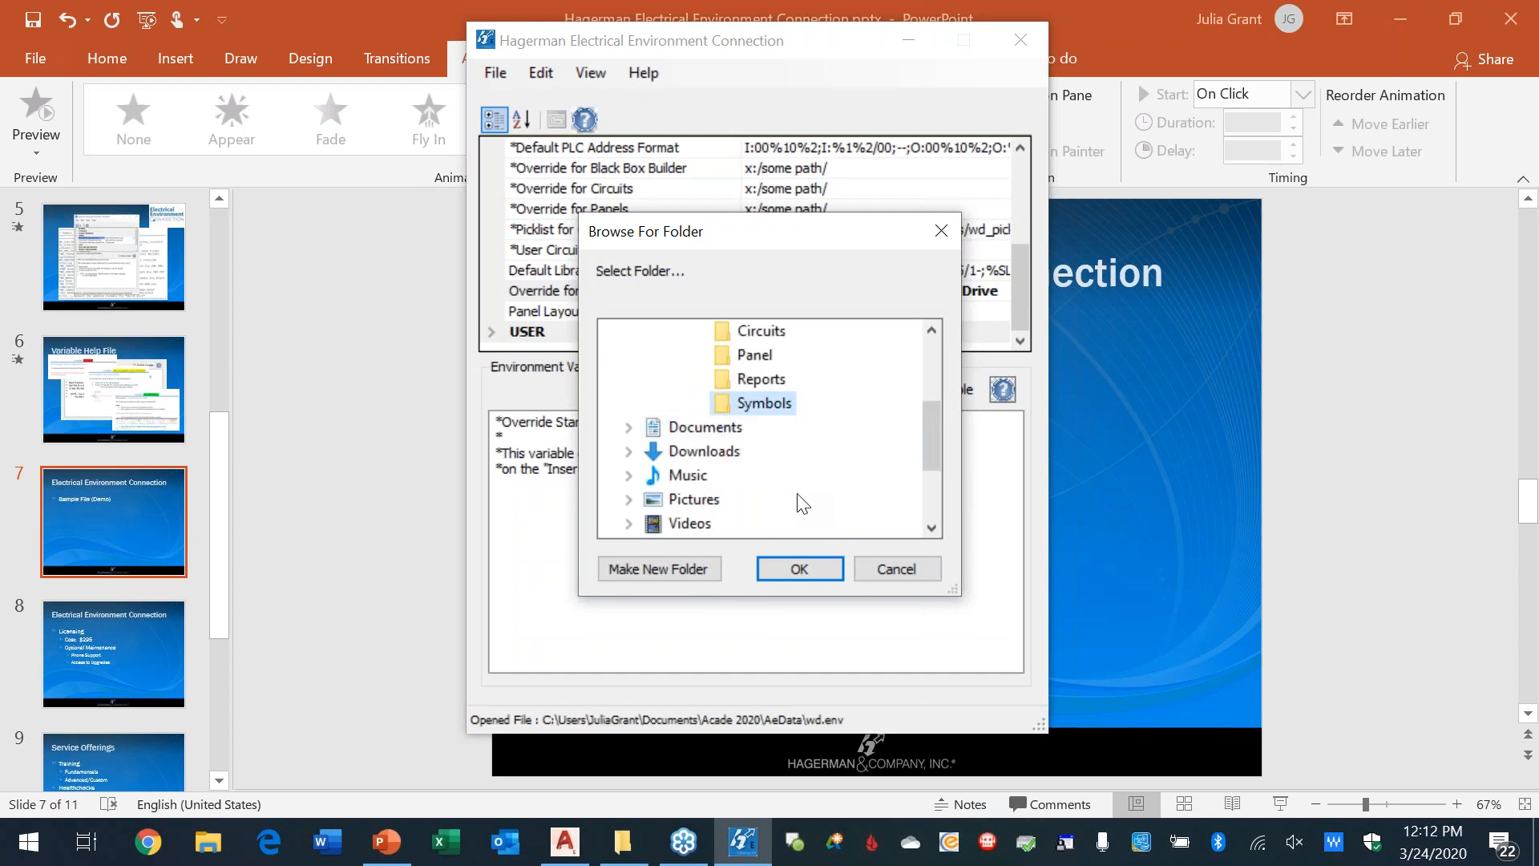
left_click(896, 569)
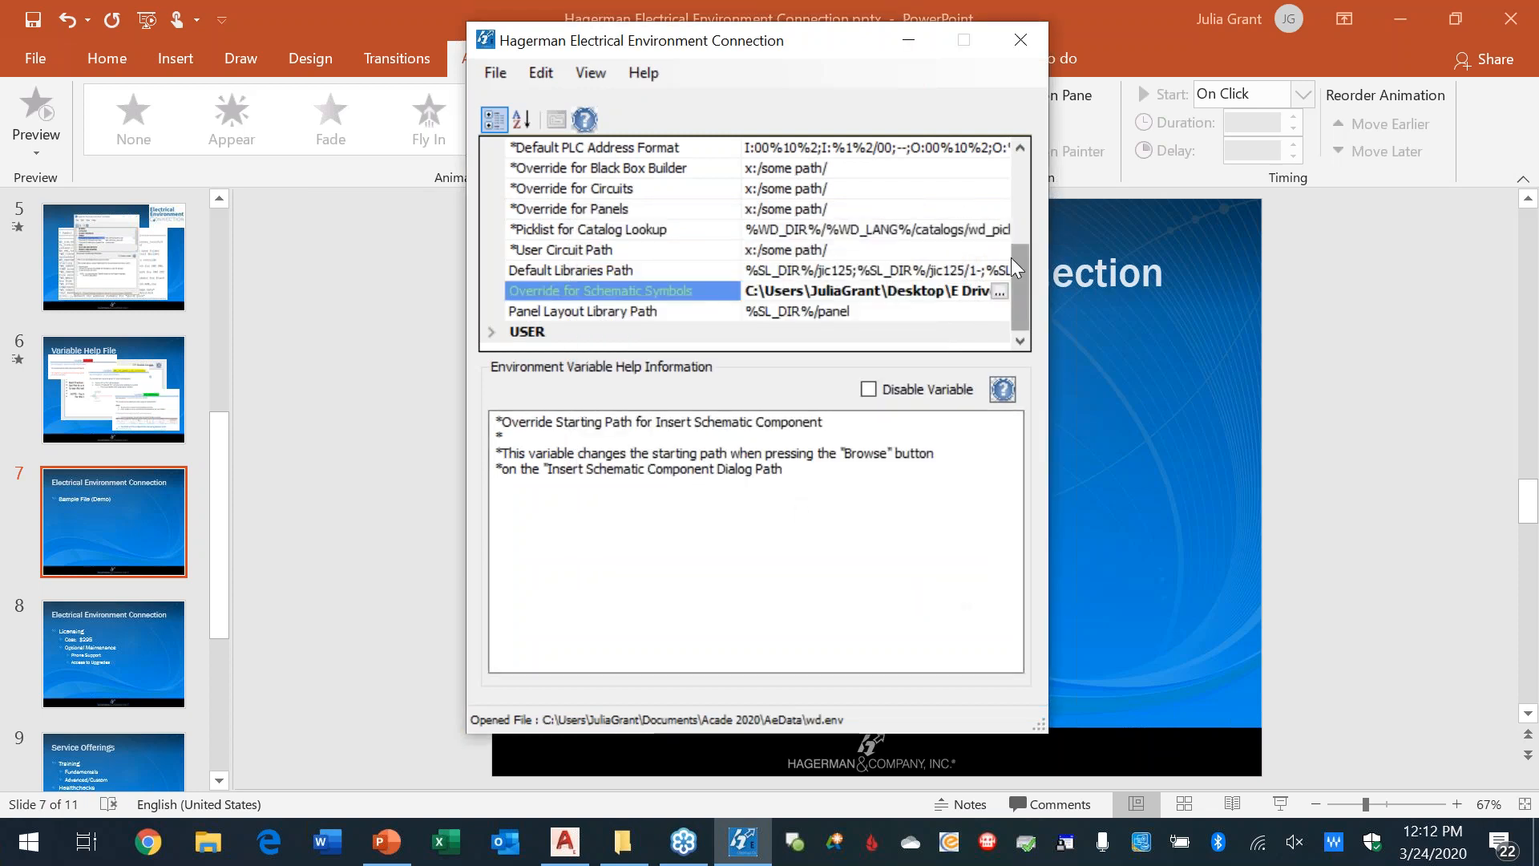
left_click(867, 389)
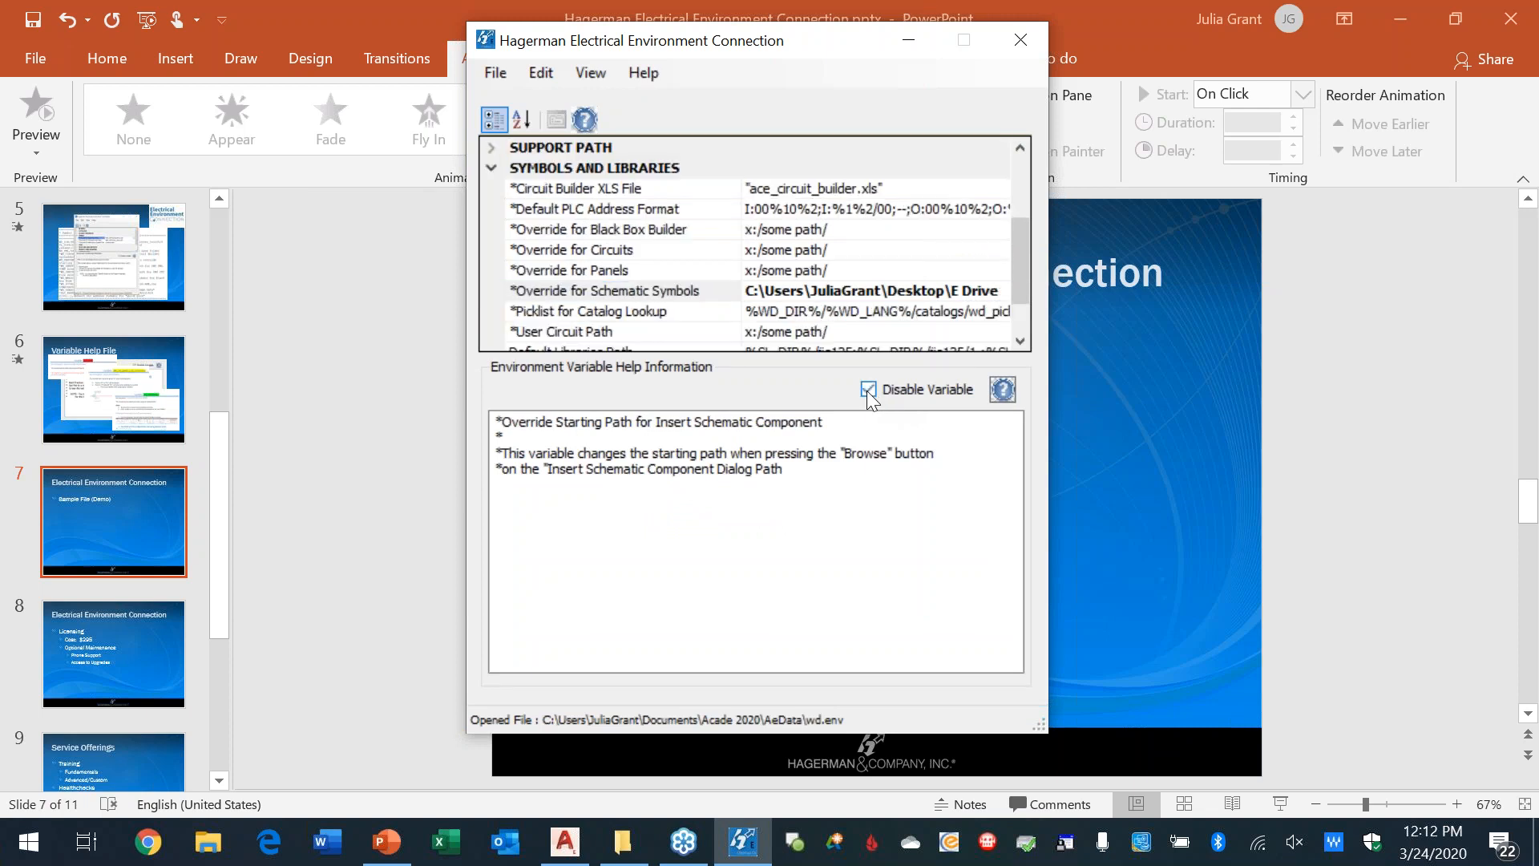
left_click(867, 391)
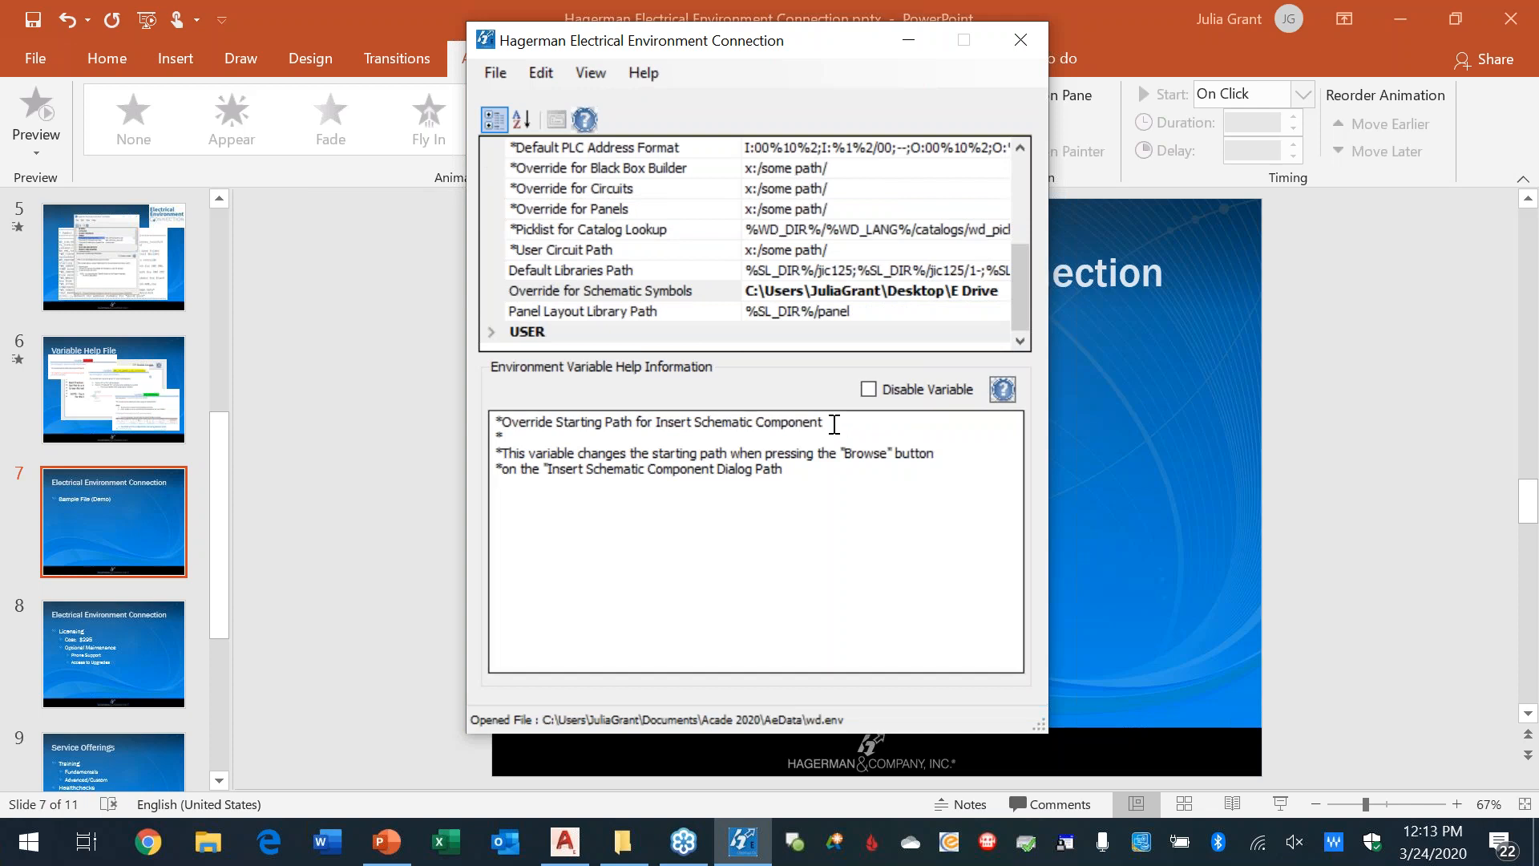
Step: Open the advanced help for the schematic symbols override, read its description and Insert Component instructions, and close the document
left_click(1004, 388)
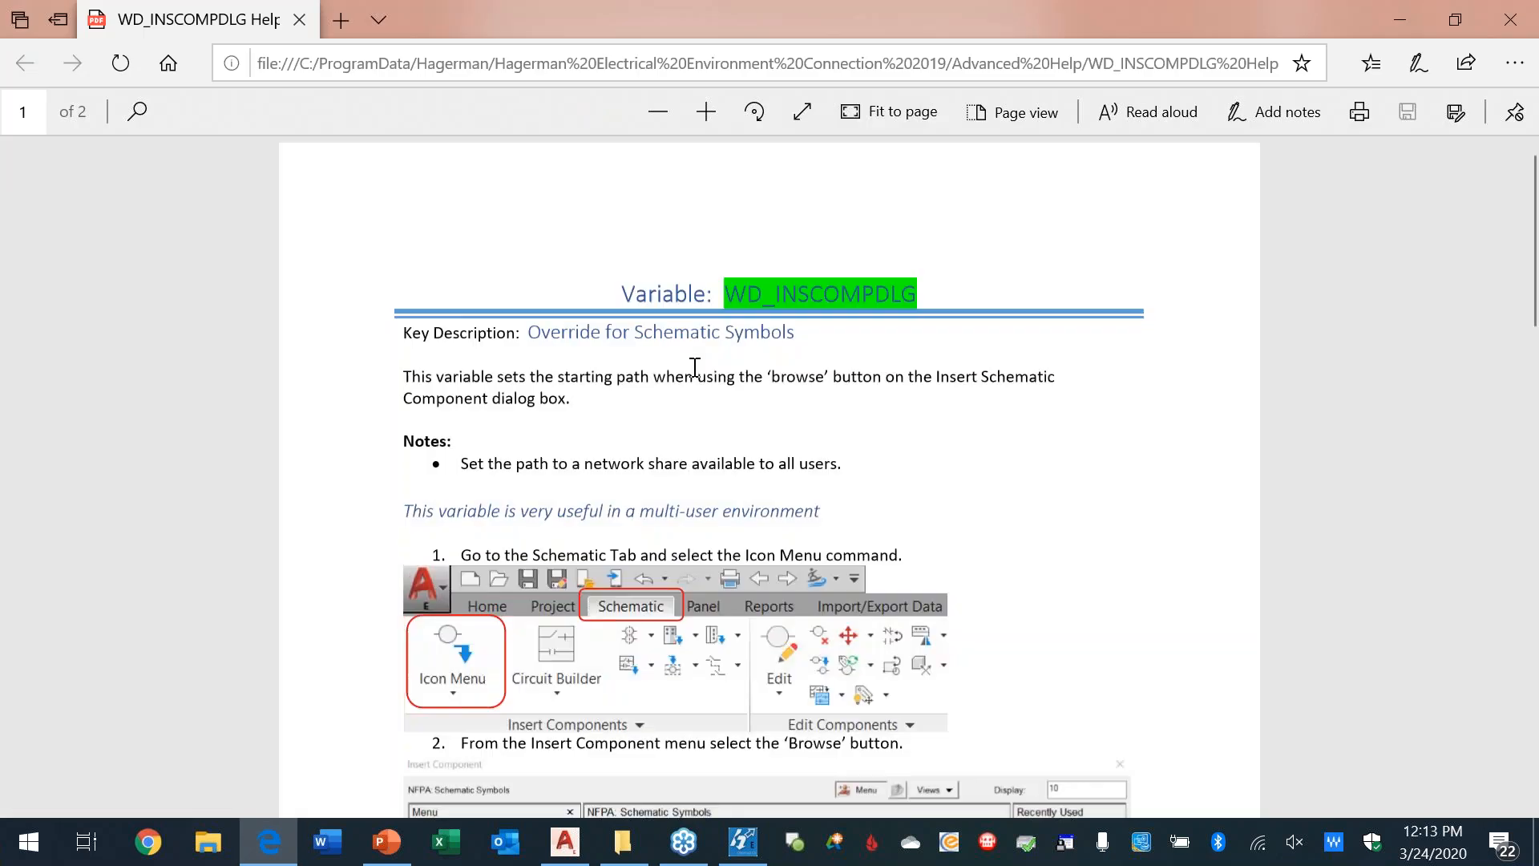
scroll(421, 340, "down", 1)
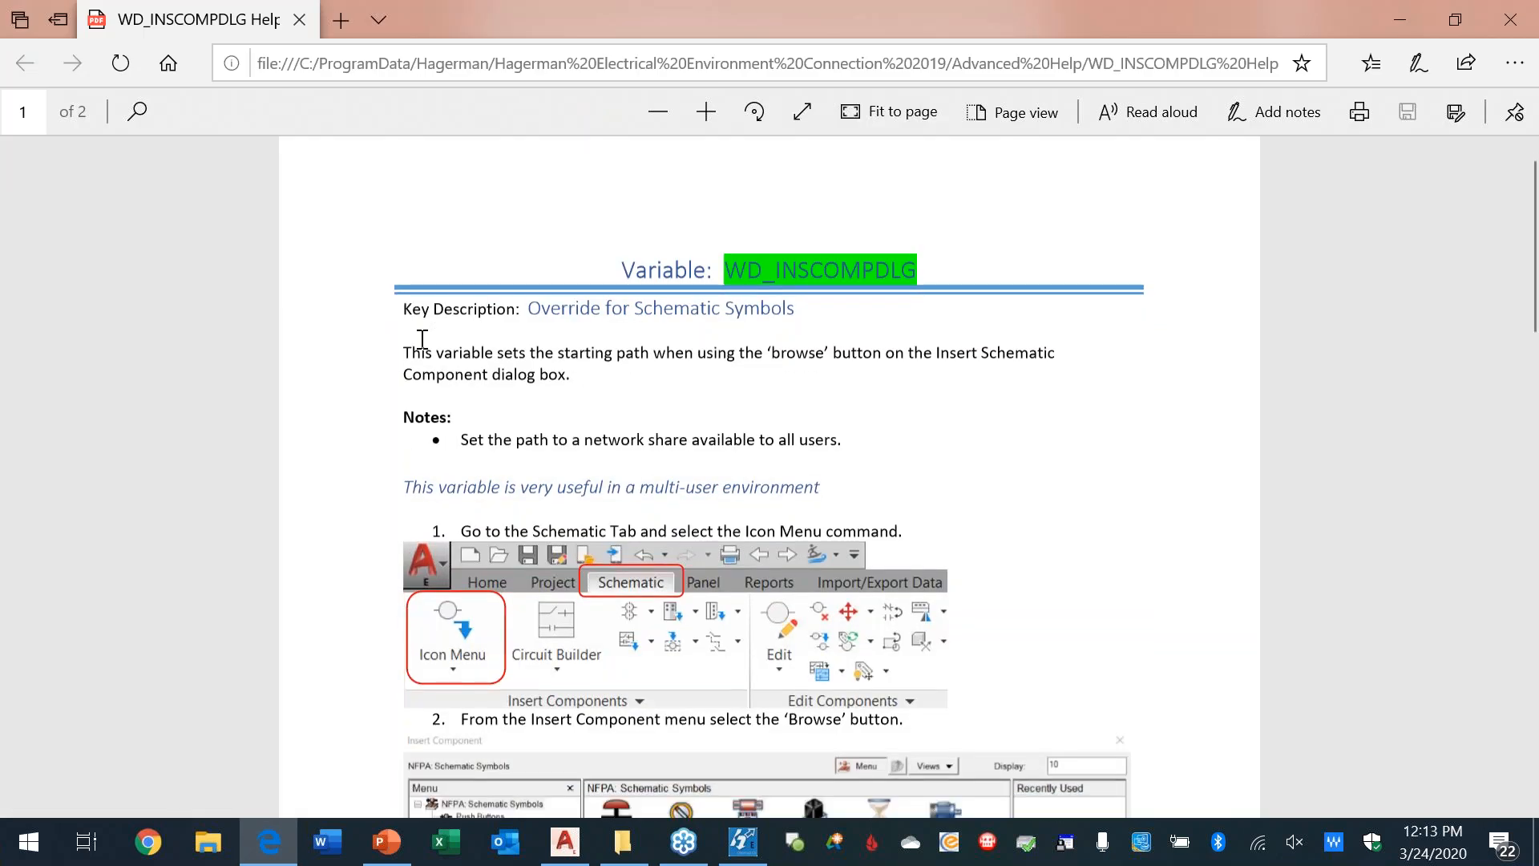
scroll(422, 339, "down", 3)
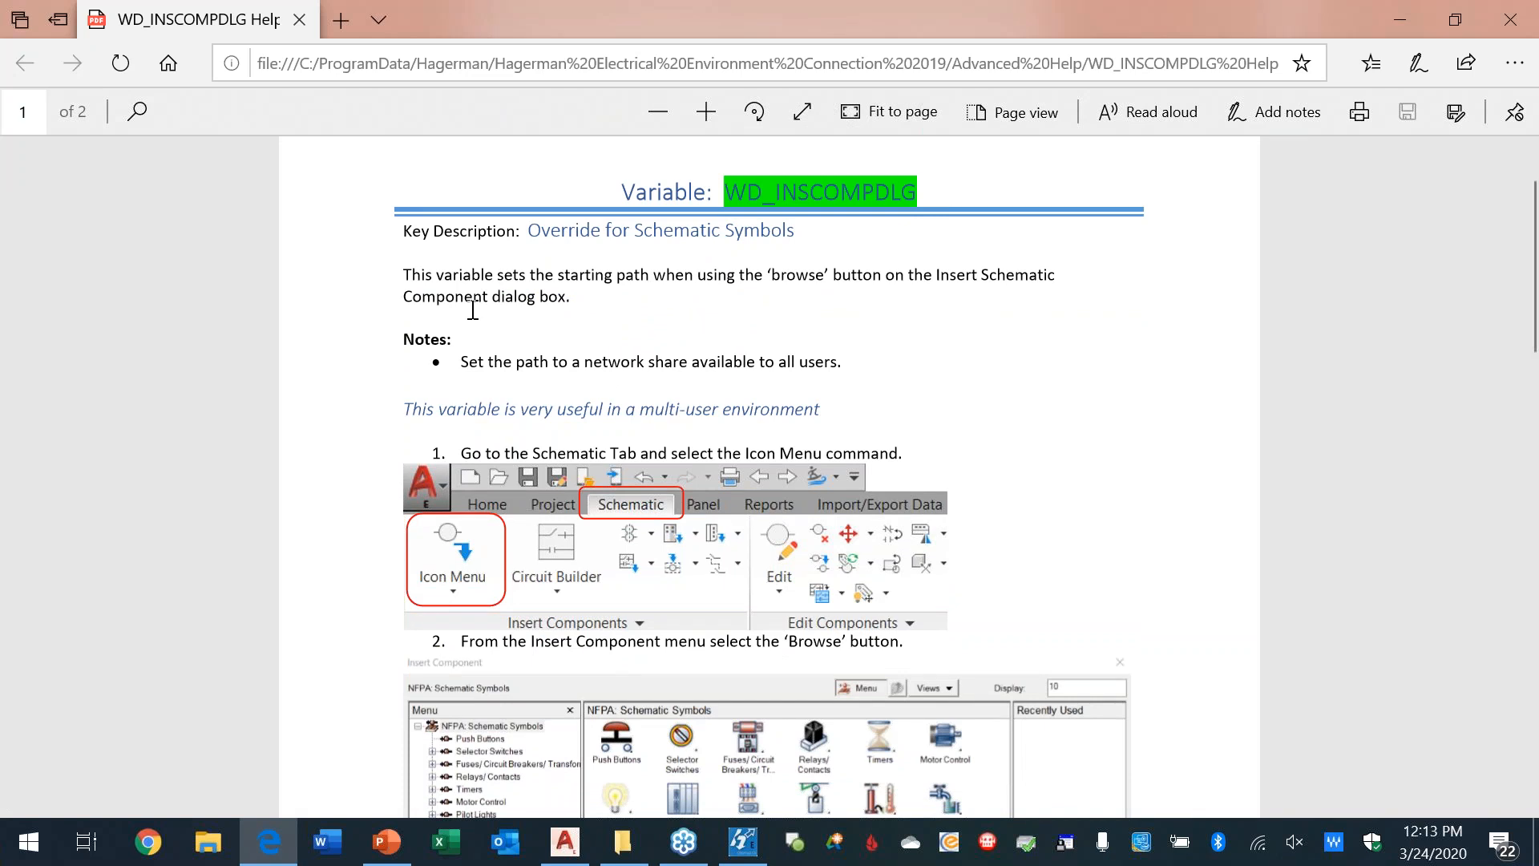
scroll(411, 526, "down", 2)
scroll(411, 526, "down", 1)
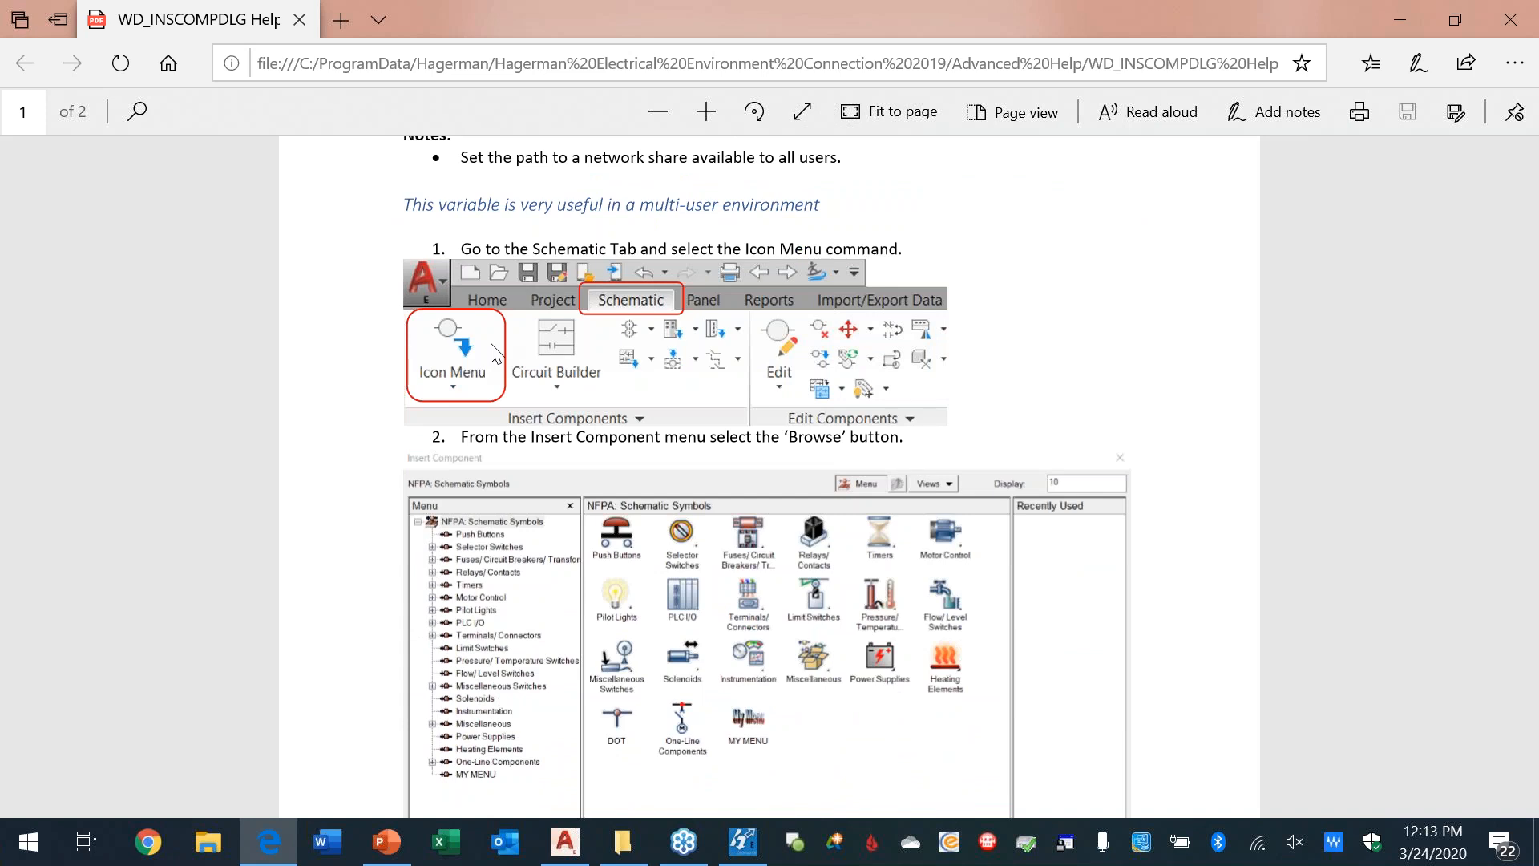
scroll(496, 354, "down", 1)
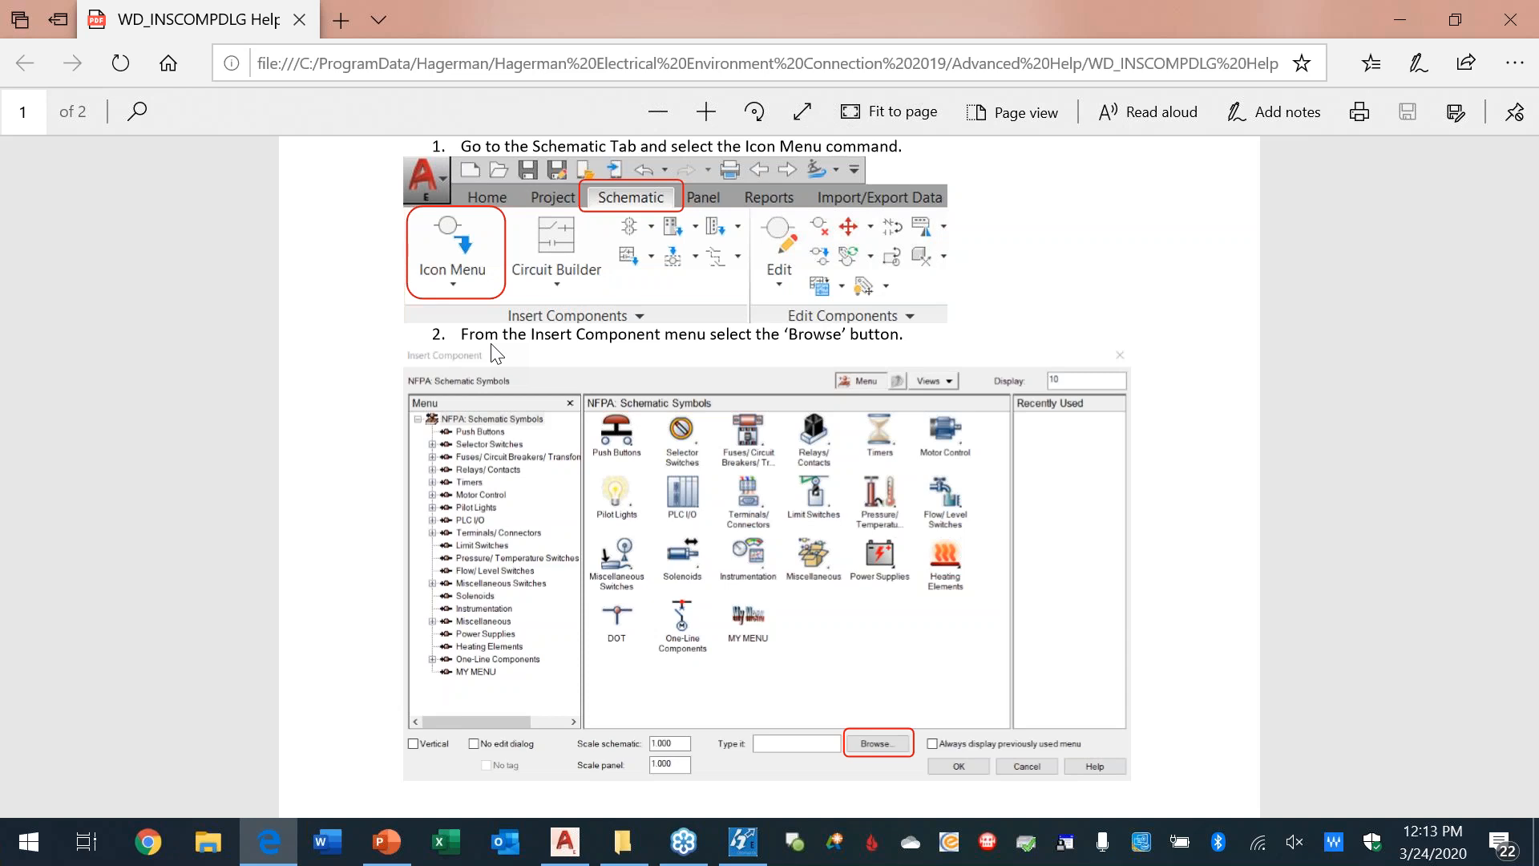
scroll(490, 343, "down", 2)
scroll(491, 343, "up", 2)
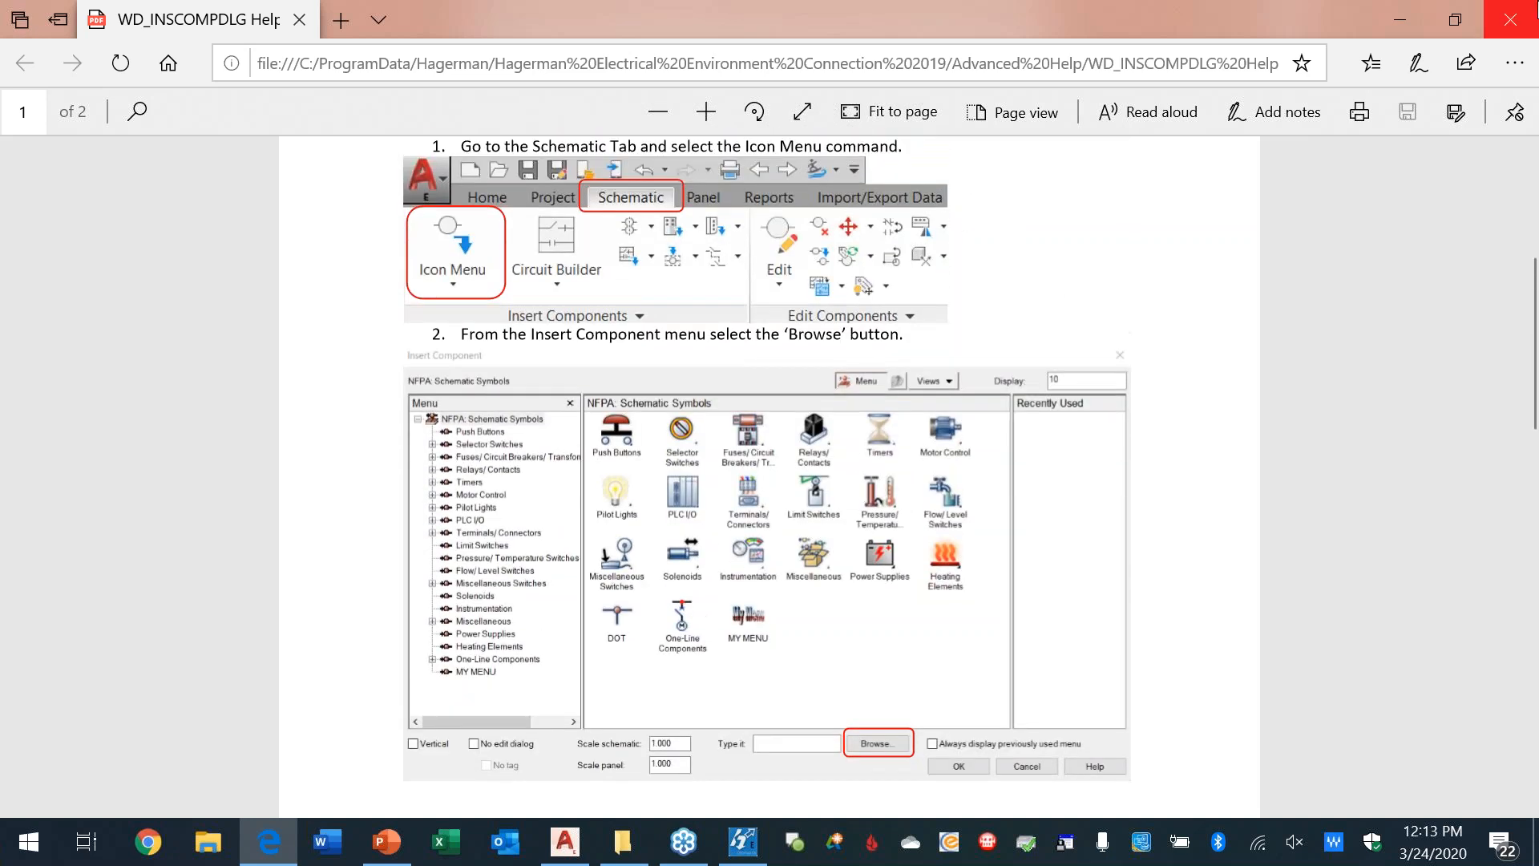
left_click(1511, 19)
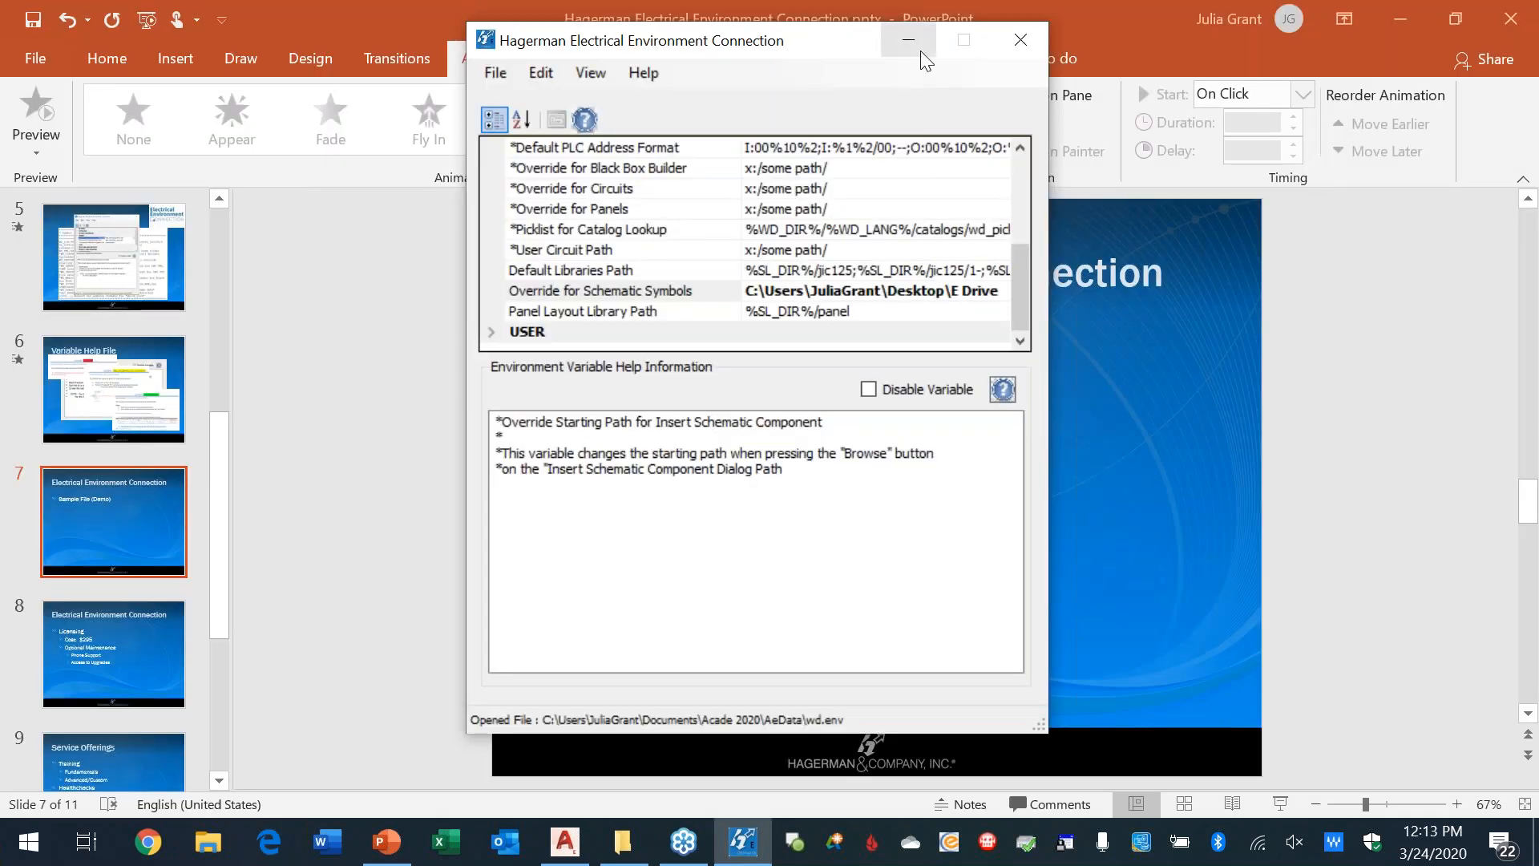
Step: Minimize the environment editor, switch to AutoCAD Electrical and open demo04.dwg from the NFPADEMO project's SCHEMATIC folder
left_click(497, 72)
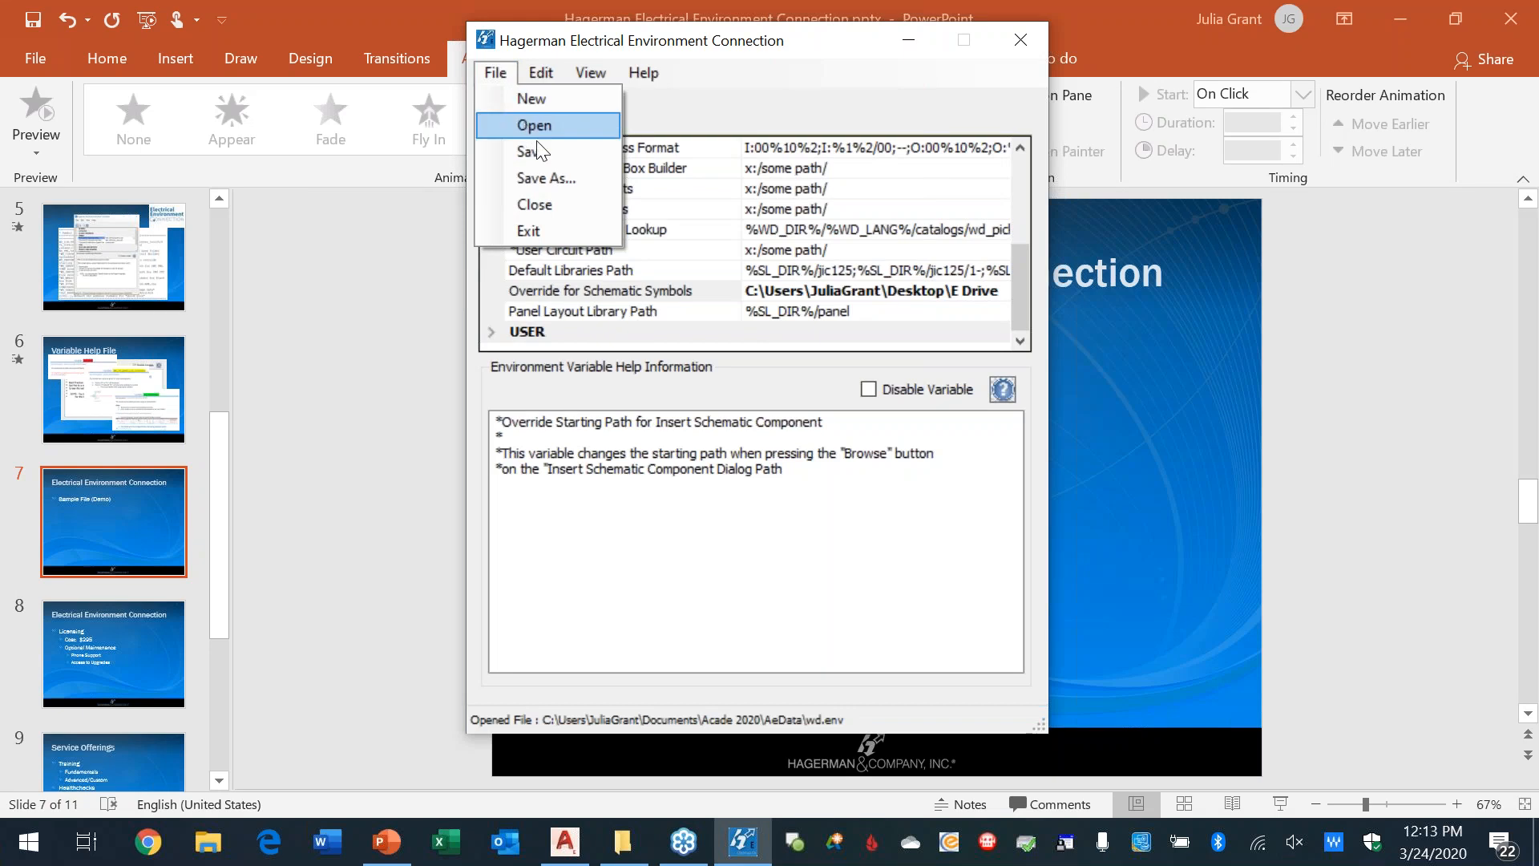
left_click(909, 40)
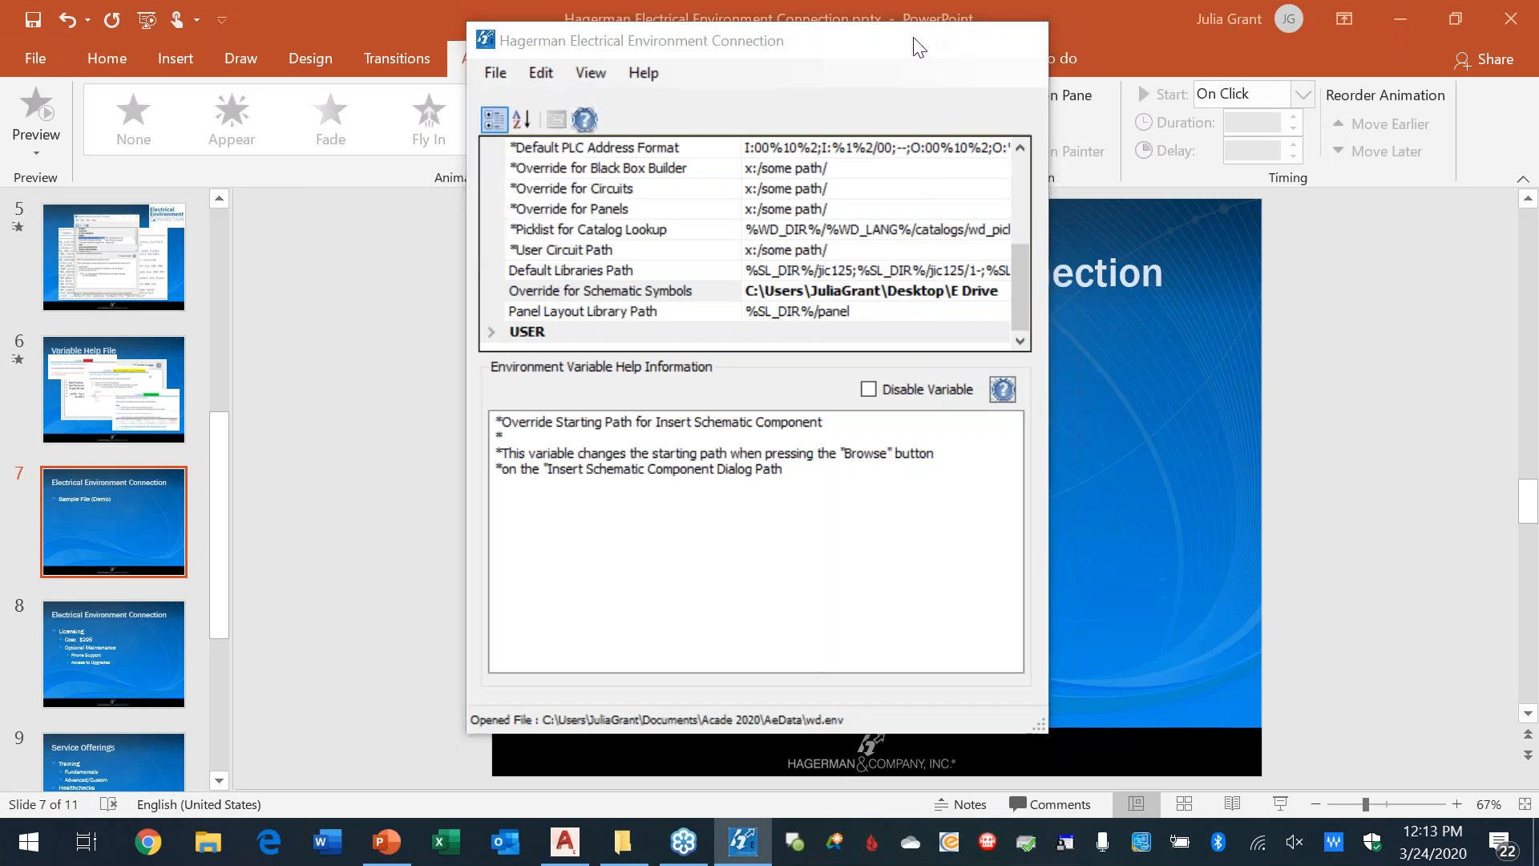
left_click(560, 854)
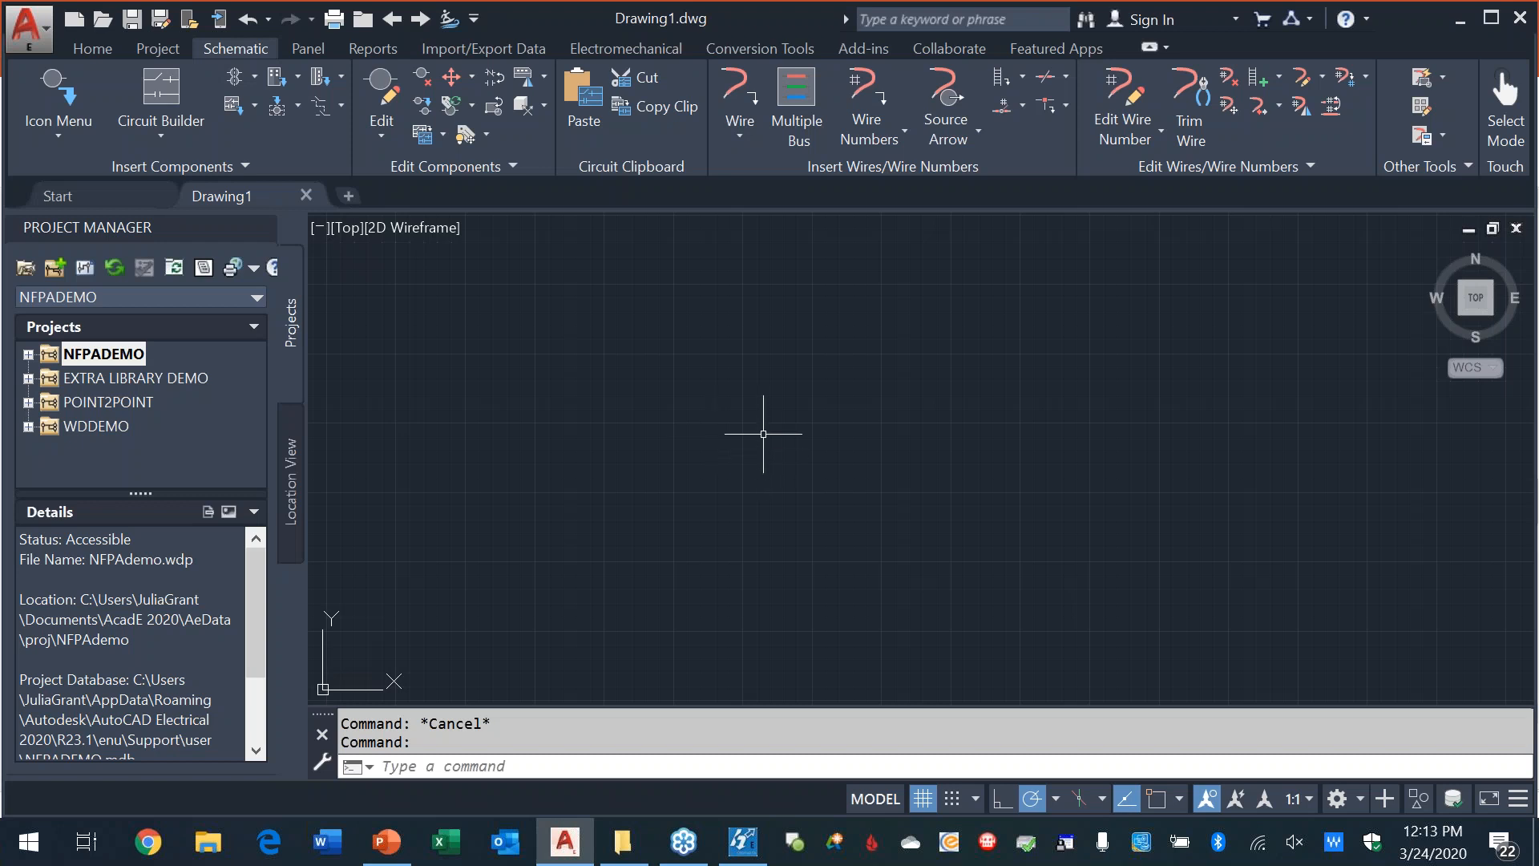
left_click(30, 356)
left_click(49, 379)
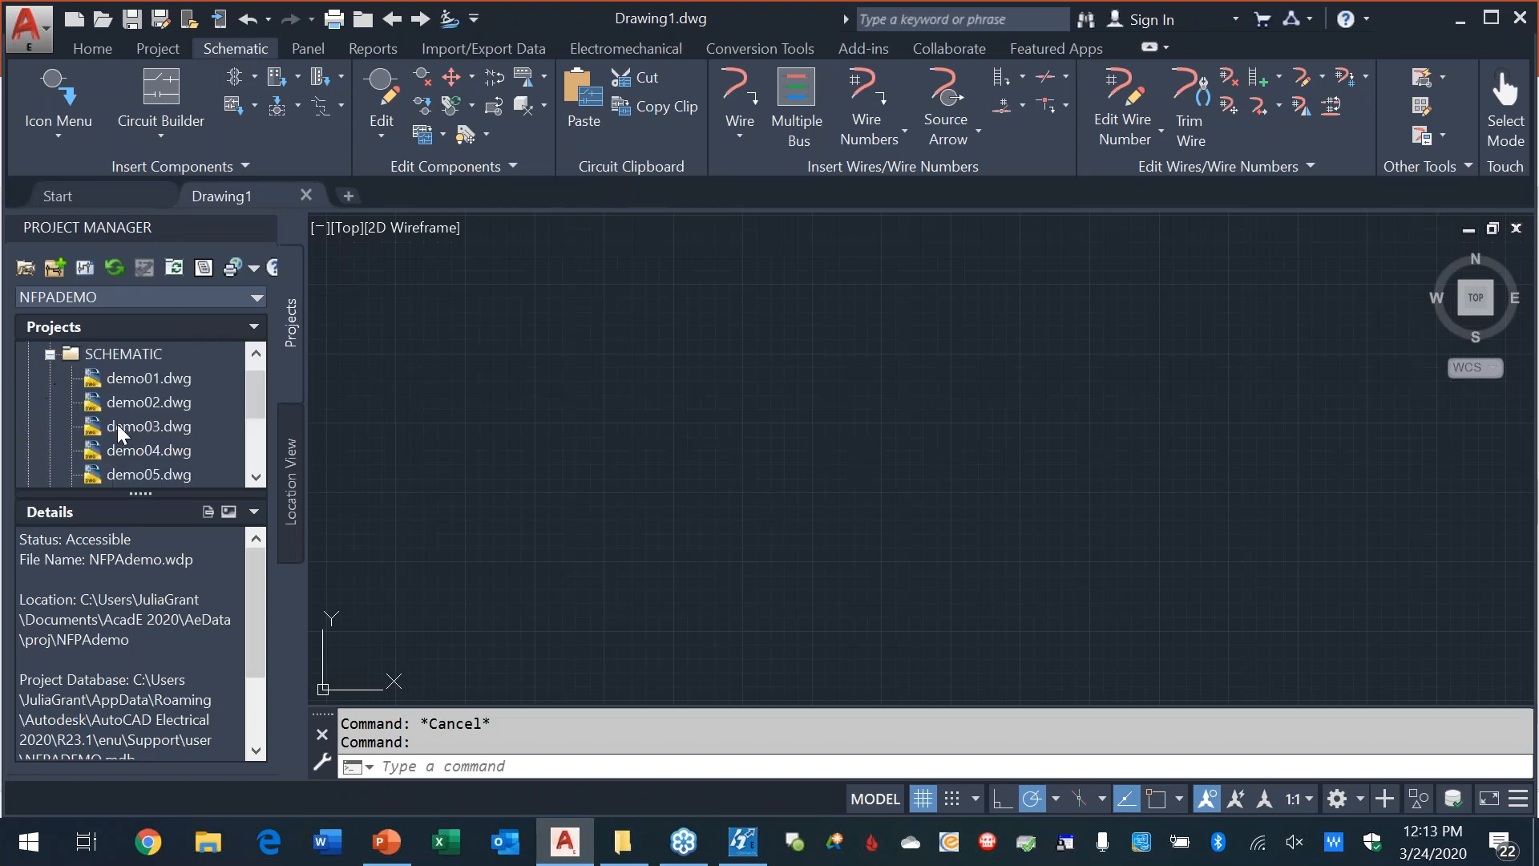
left_click(149, 451)
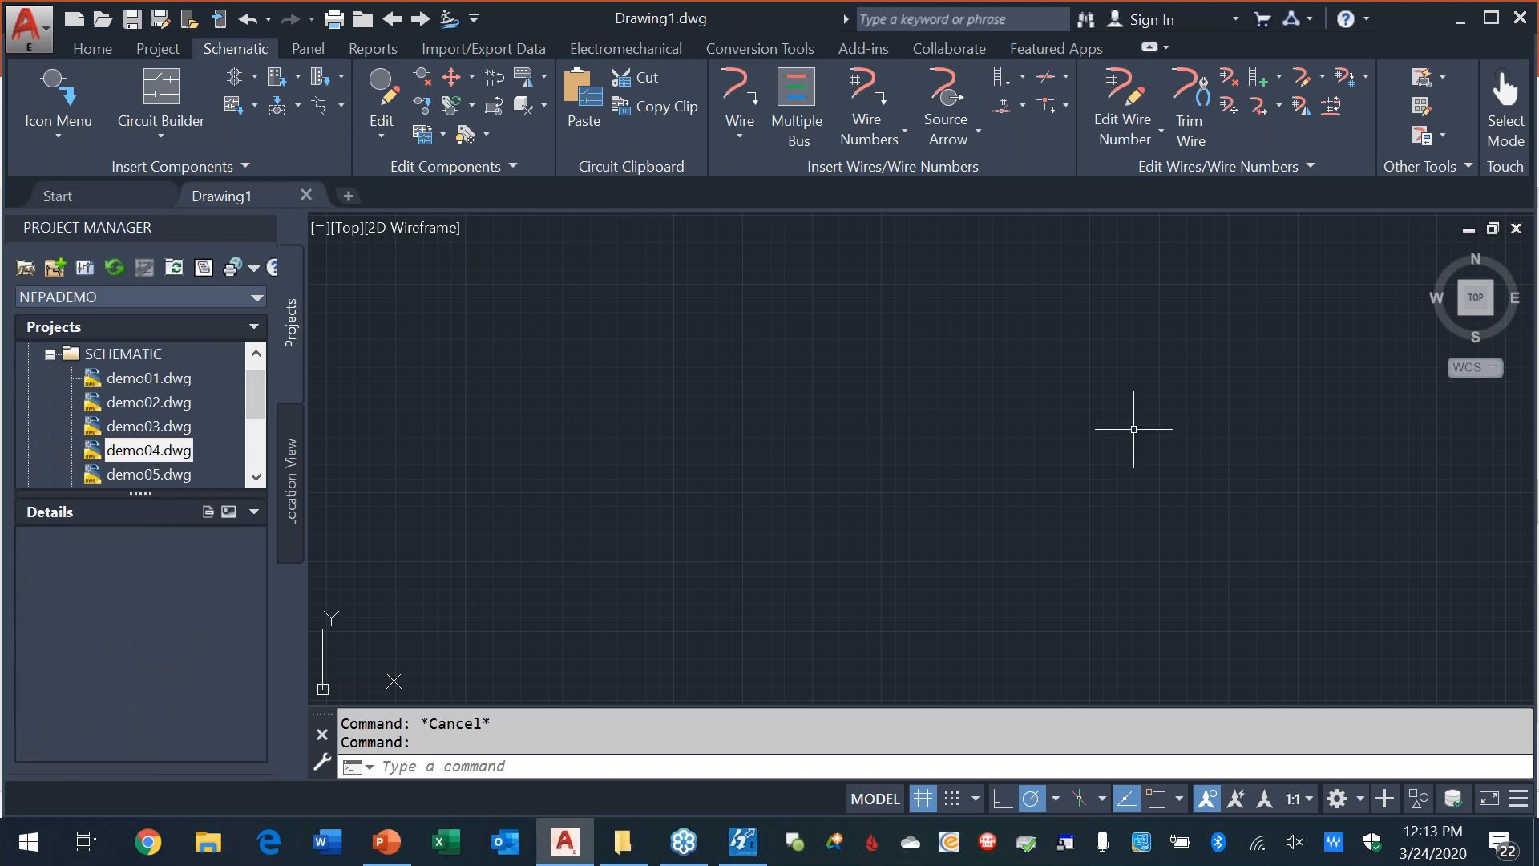
left_click(136, 451)
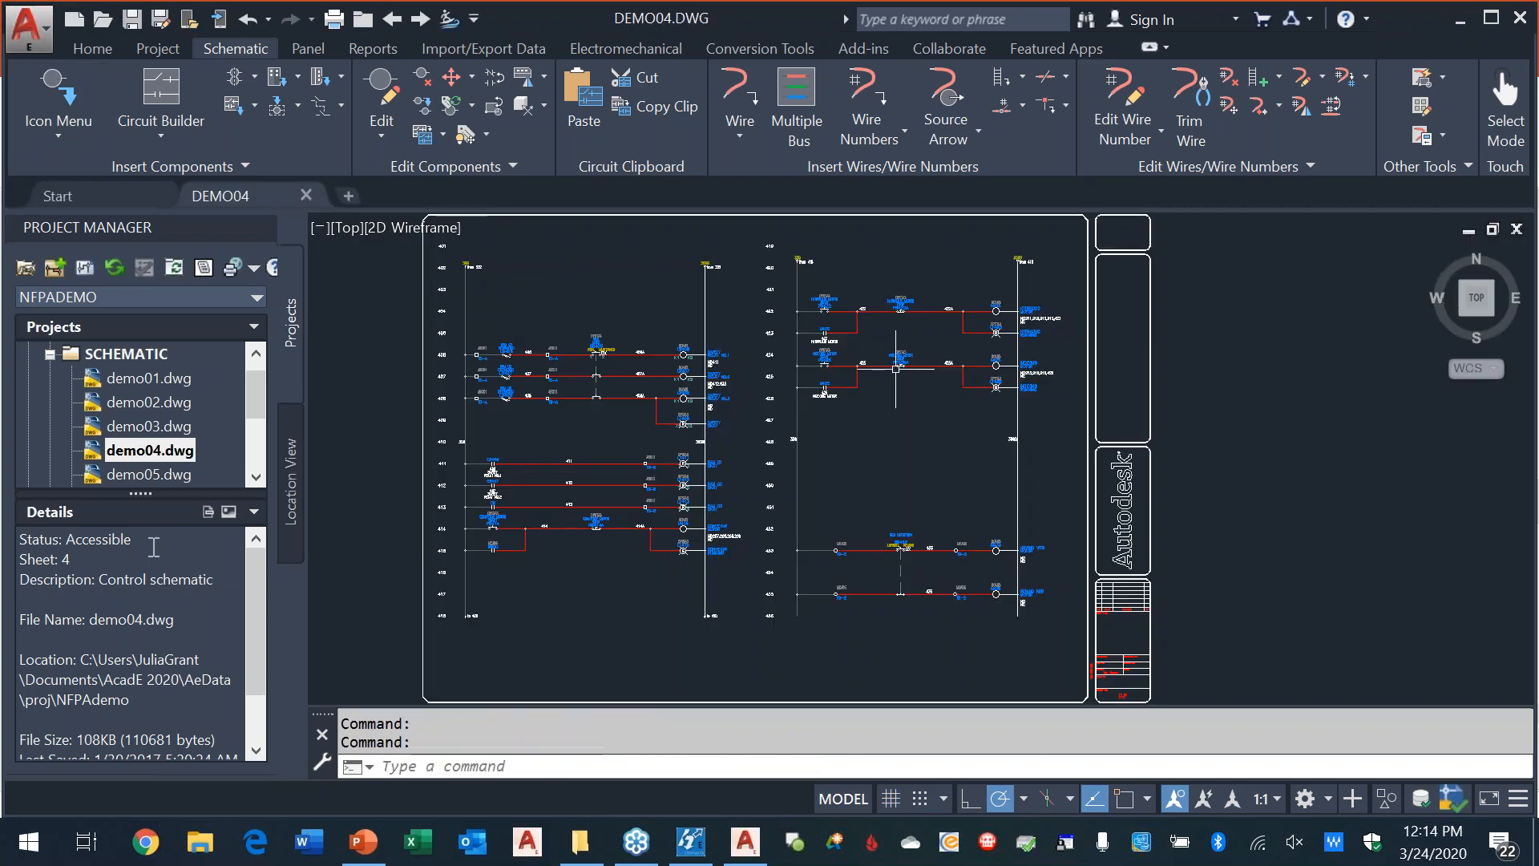
Step: Check the environment file assignment in the NFPADEMO project's current settings and close them without changes
scroll(86, 361, "up", 1)
right_click(82, 353)
left_click(148, 753)
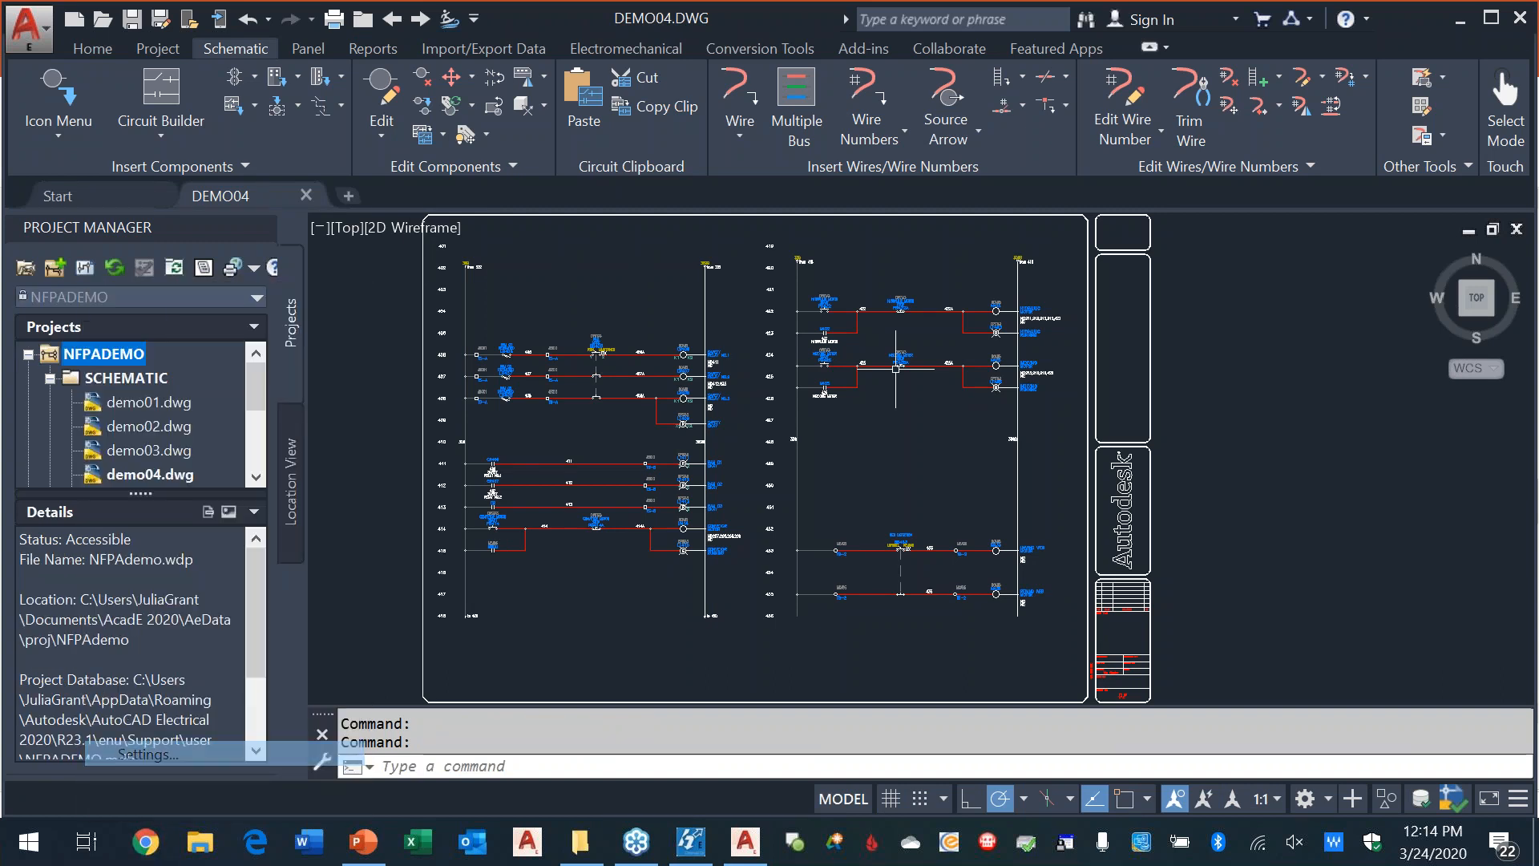
left_click(430, 686)
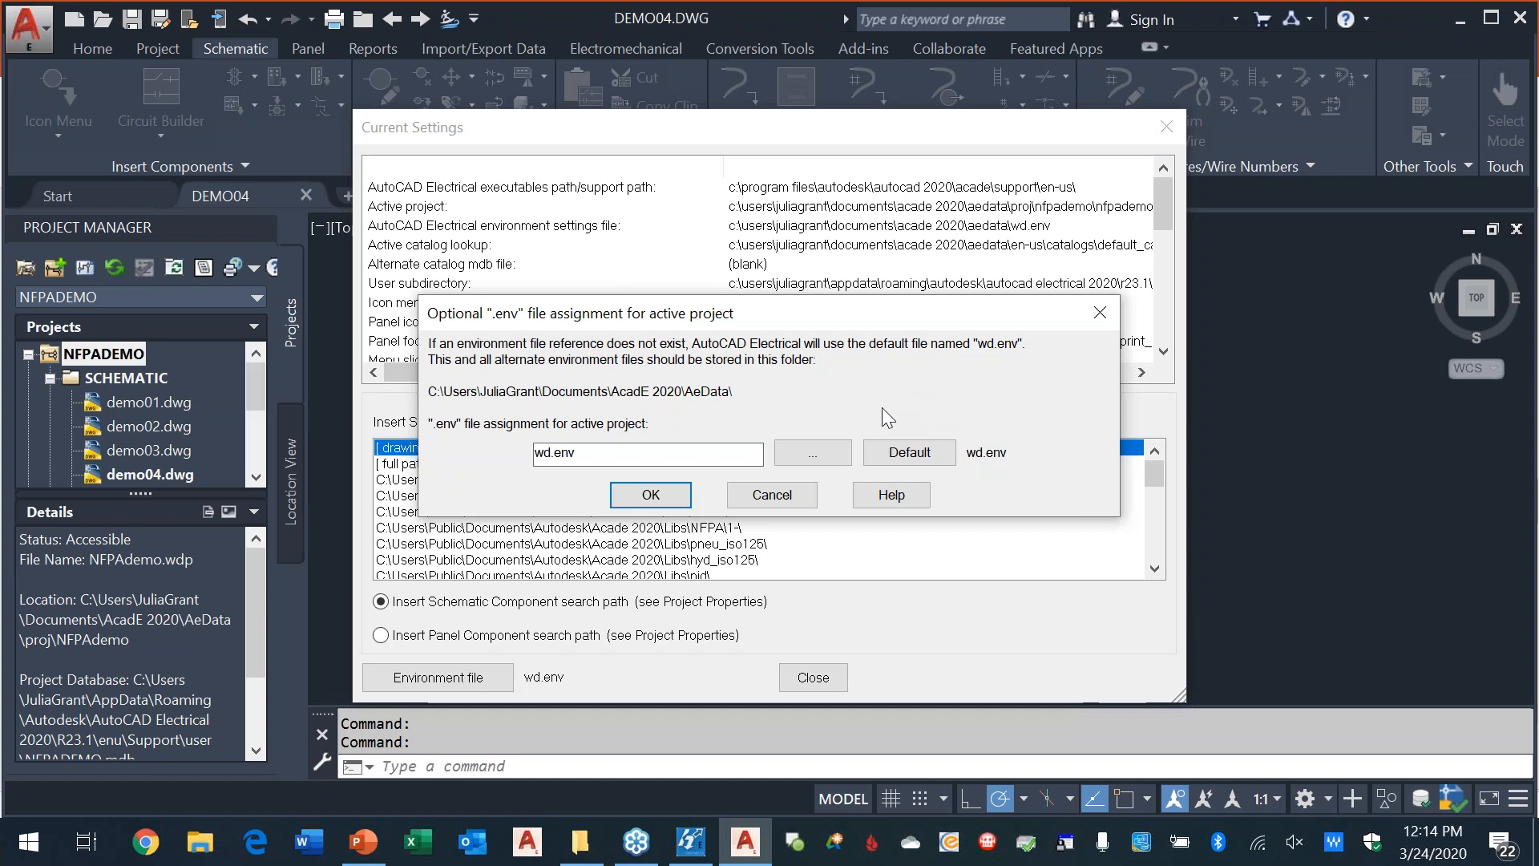
left_click(786, 499)
left_click(826, 677)
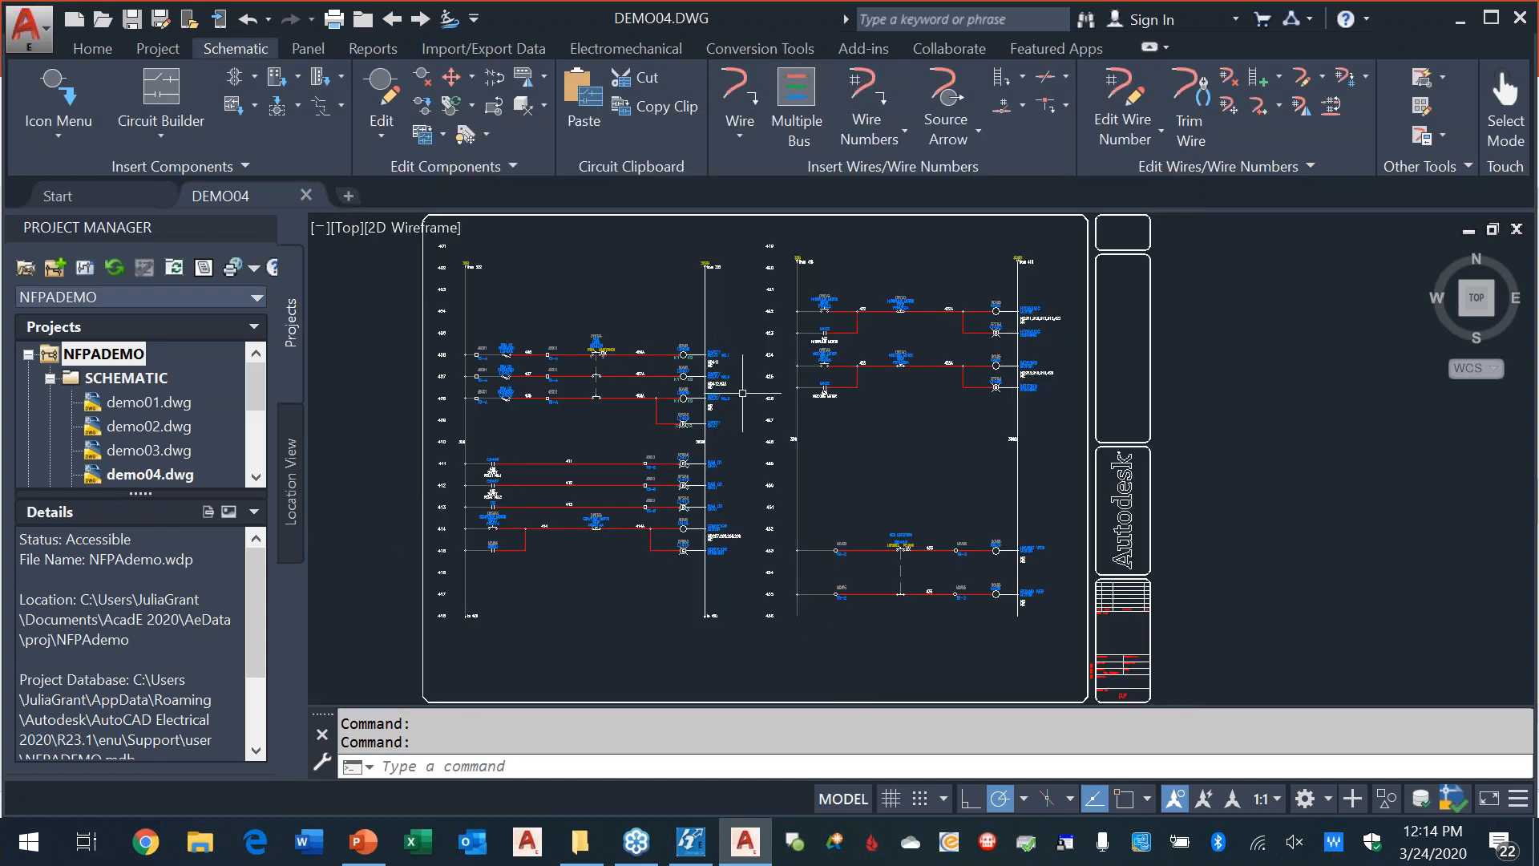
Step: Browse for a schematic symbol file from Insert Component to check the starting folder and its available locations, and cancel the file selection
left_click(66, 91)
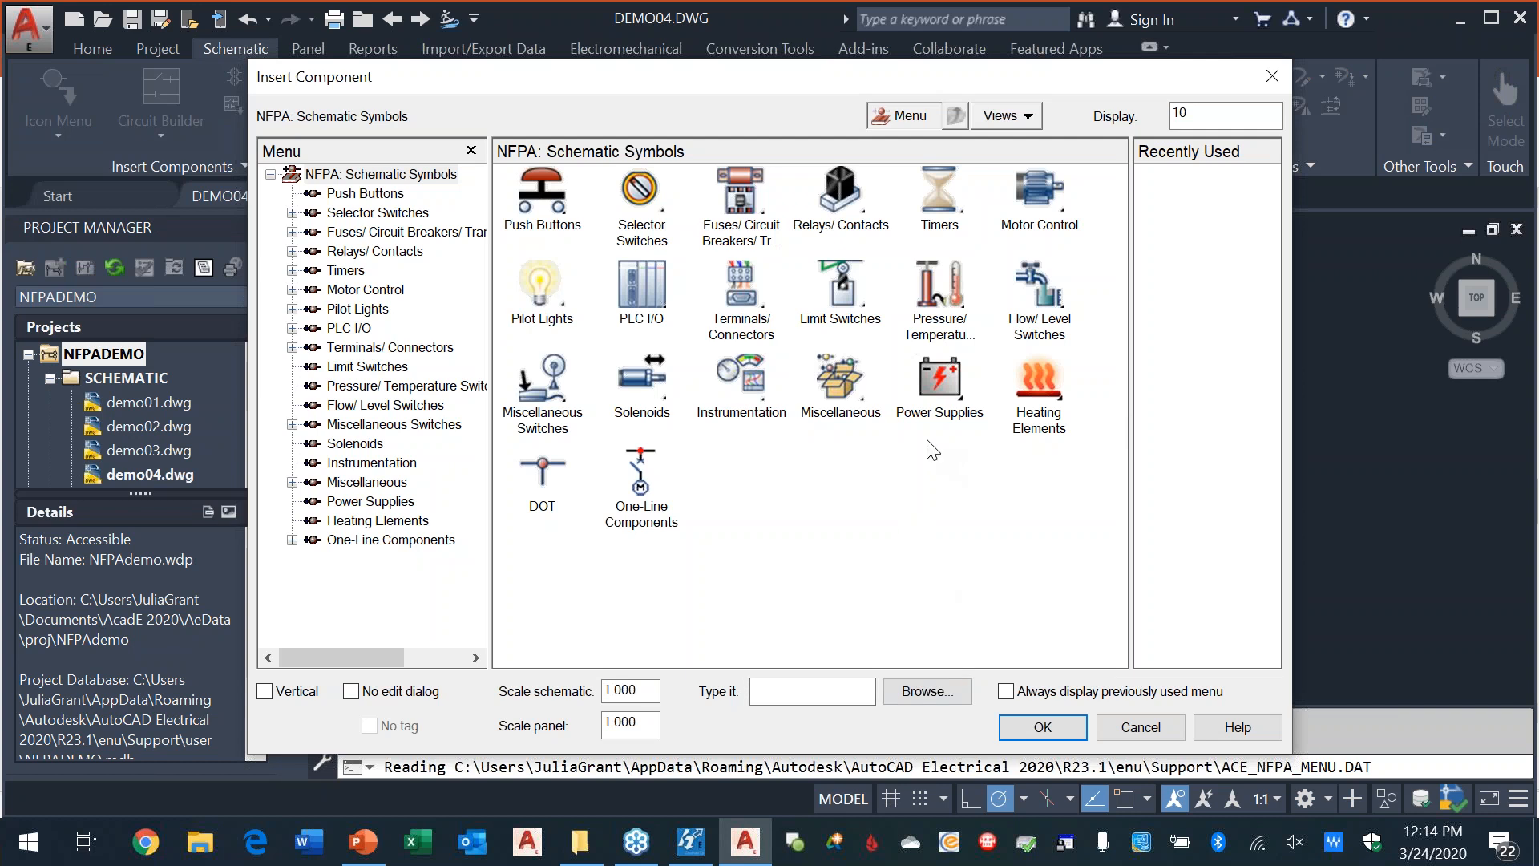
left_click(922, 692)
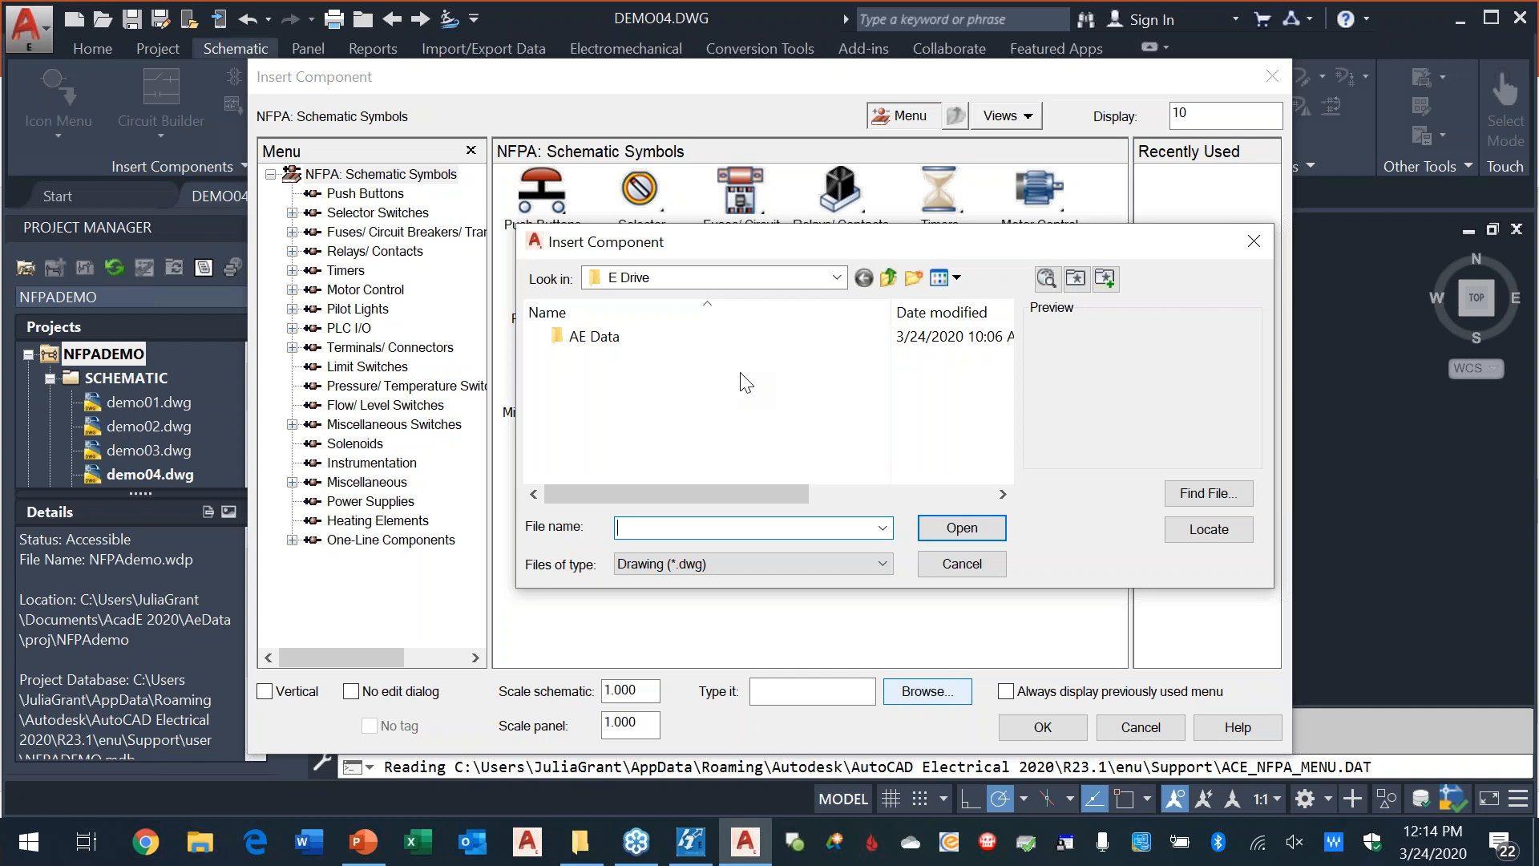
left_click(837, 277)
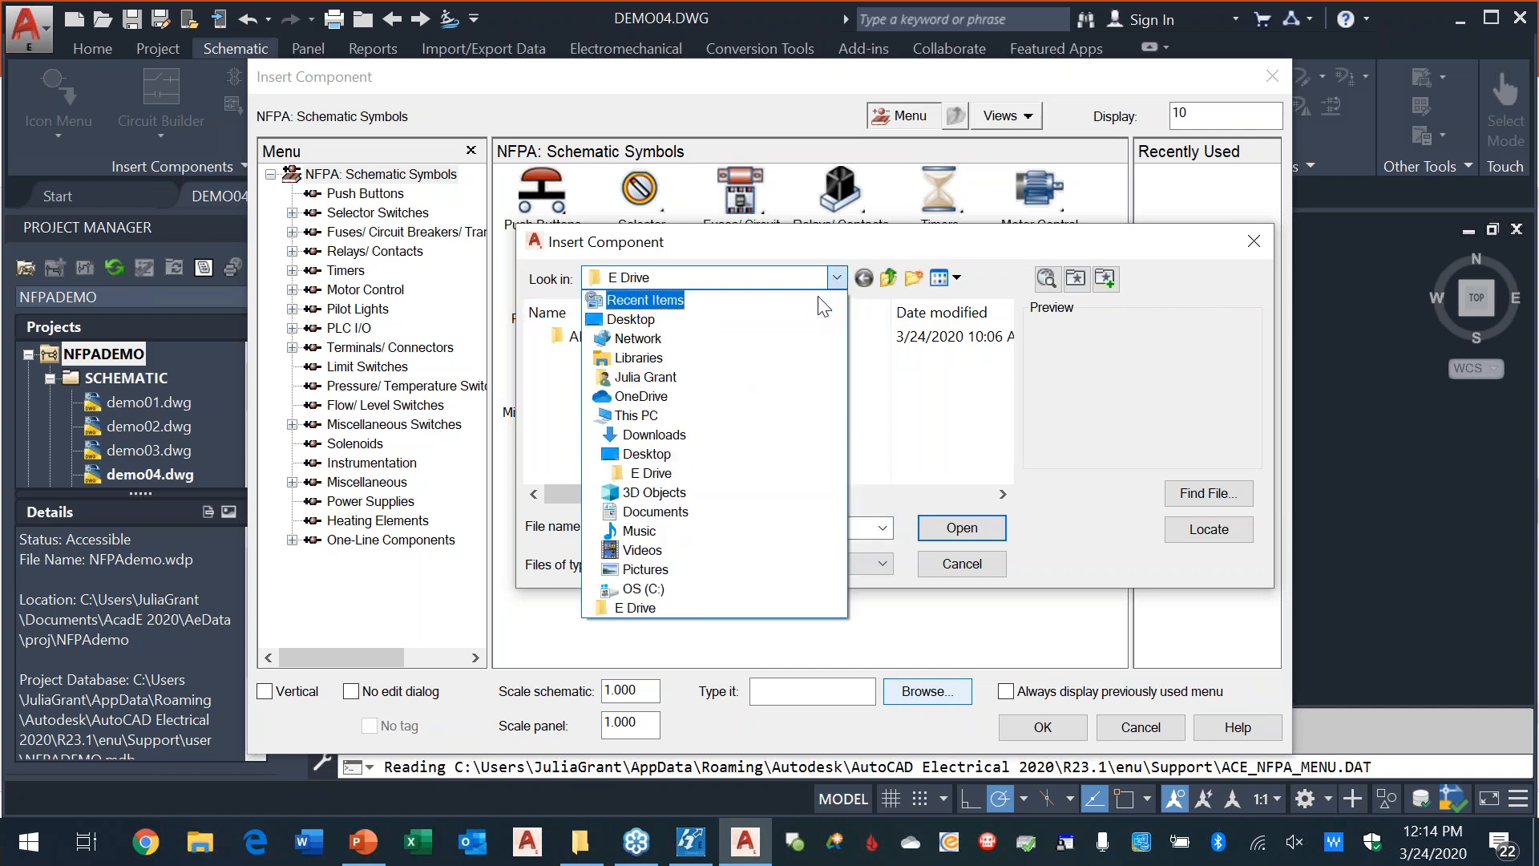
left_click(1090, 393)
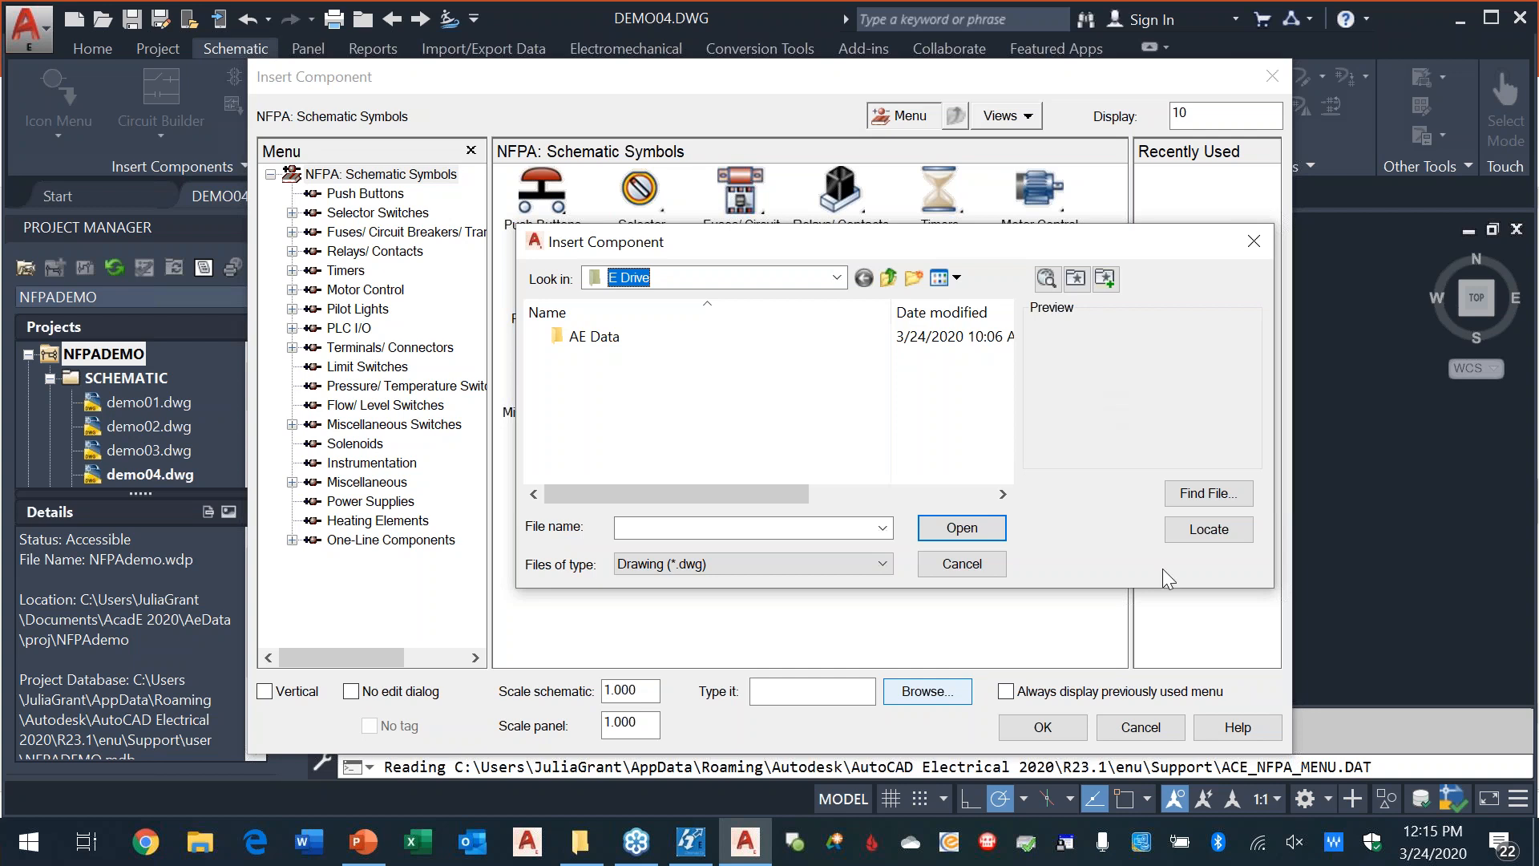
left_click(973, 561)
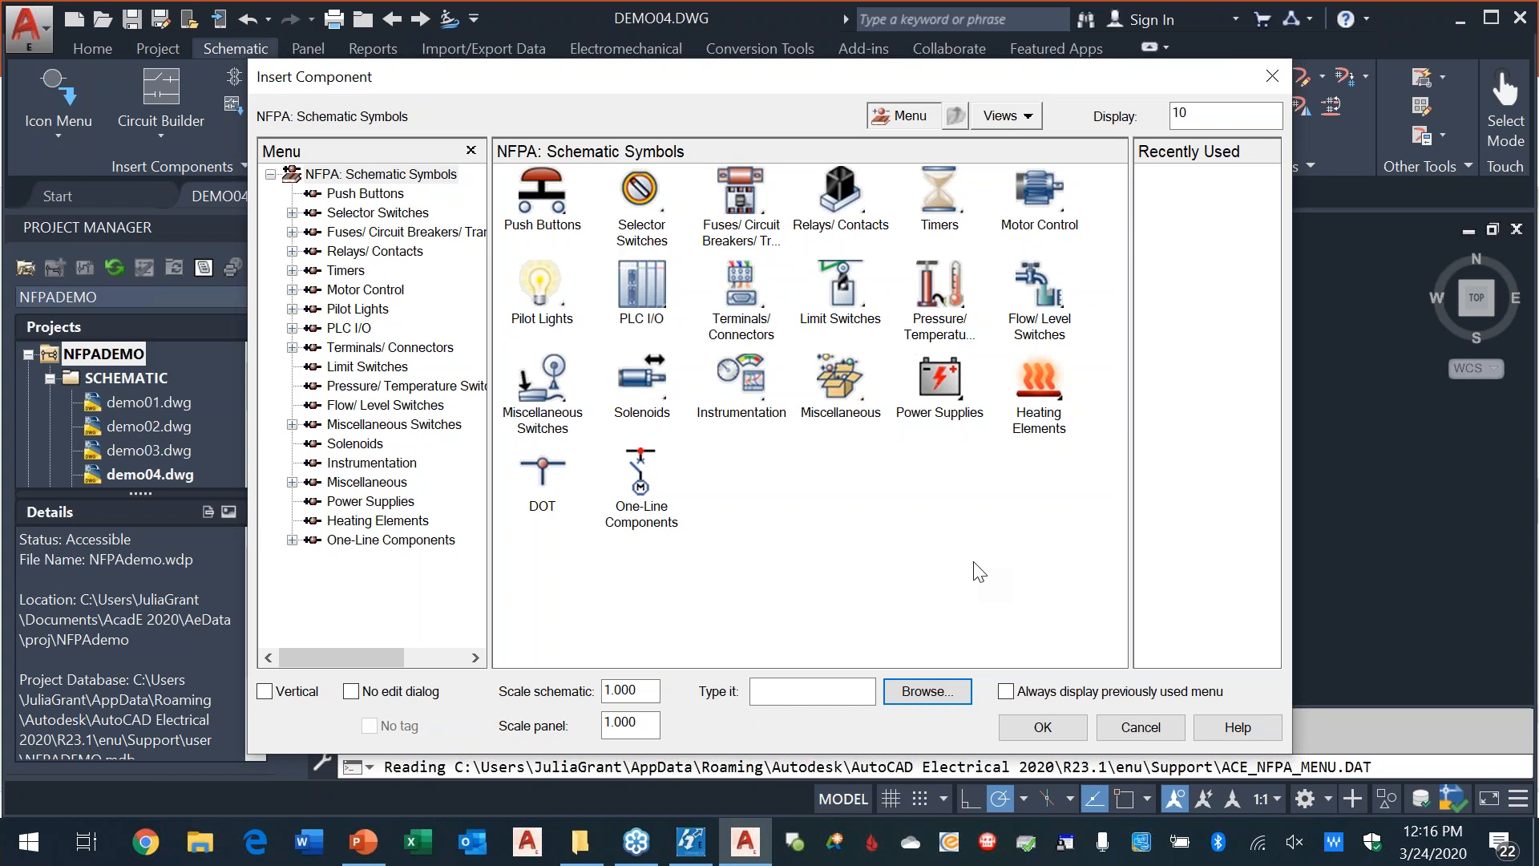
Step: Switch back to Hagerman Electrical Environment Connection and select the Override for Schematic Symbols variable for review
left_click(683, 851)
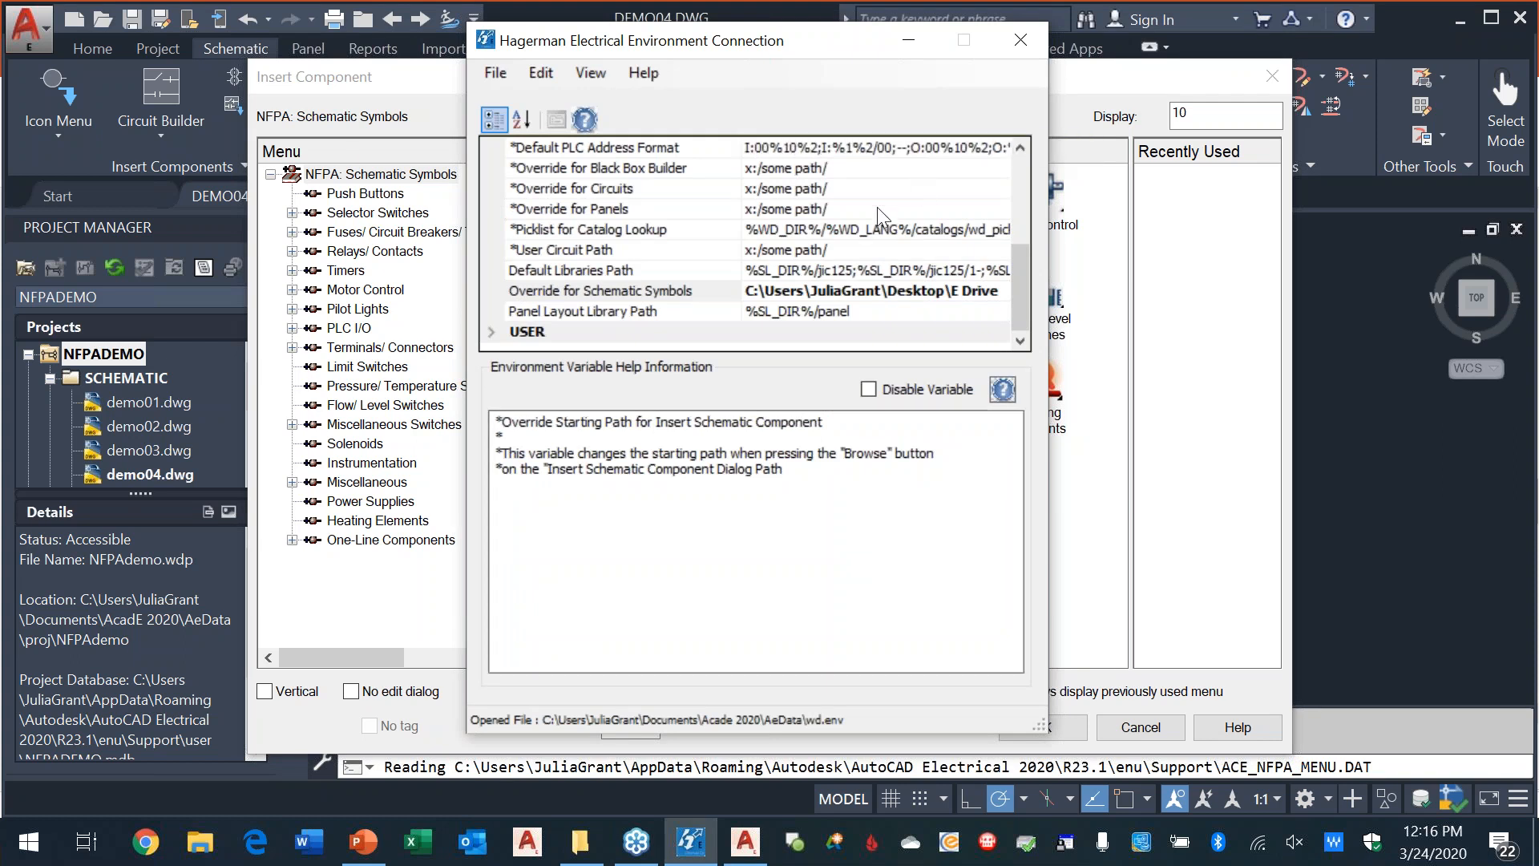
scroll(856, 230, "up", 1)
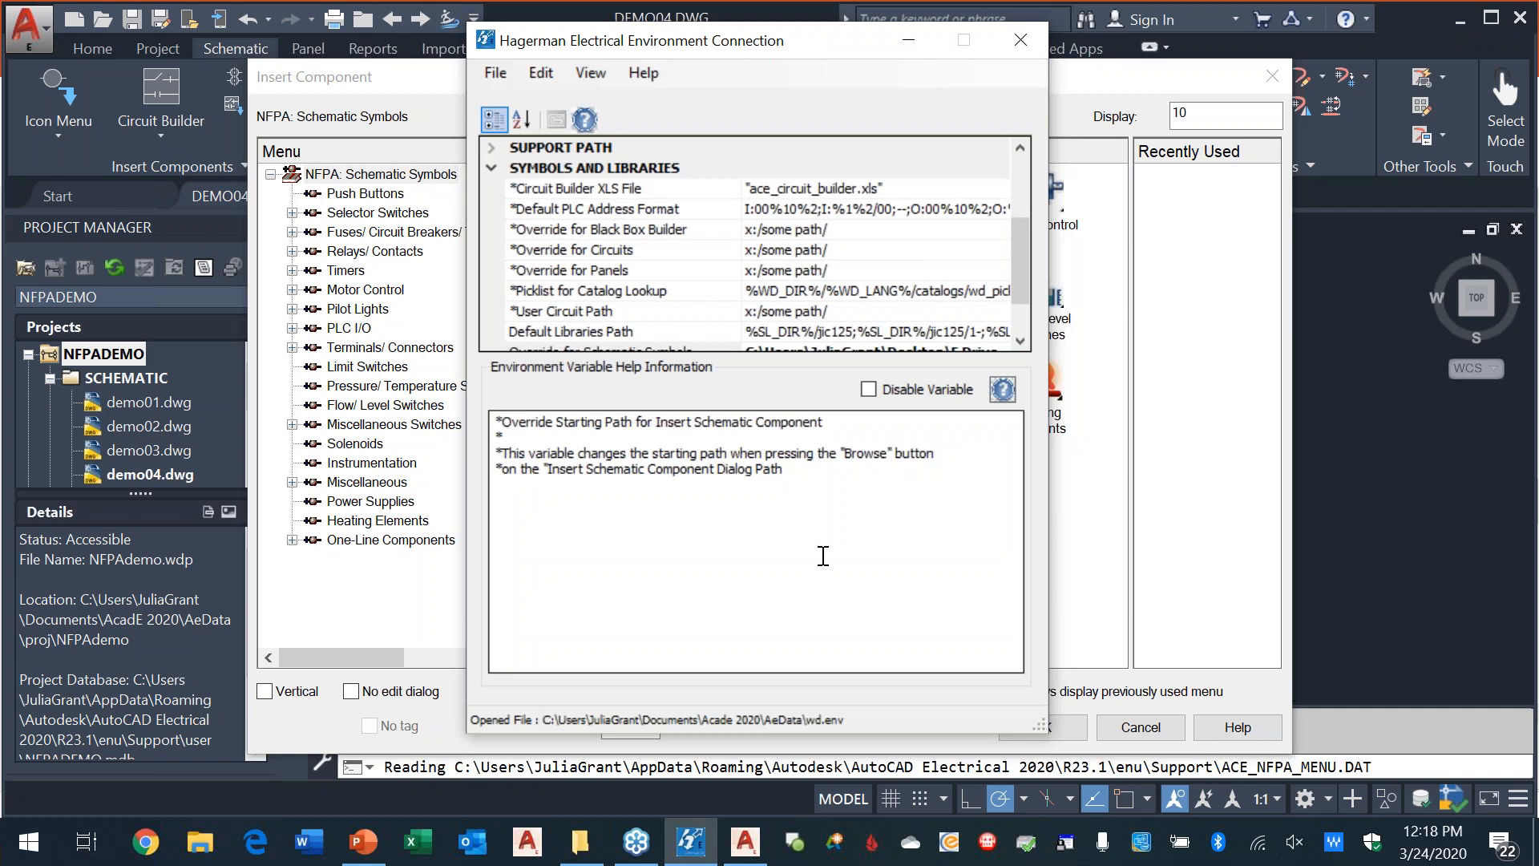
scroll(575, 300, "down", 1)
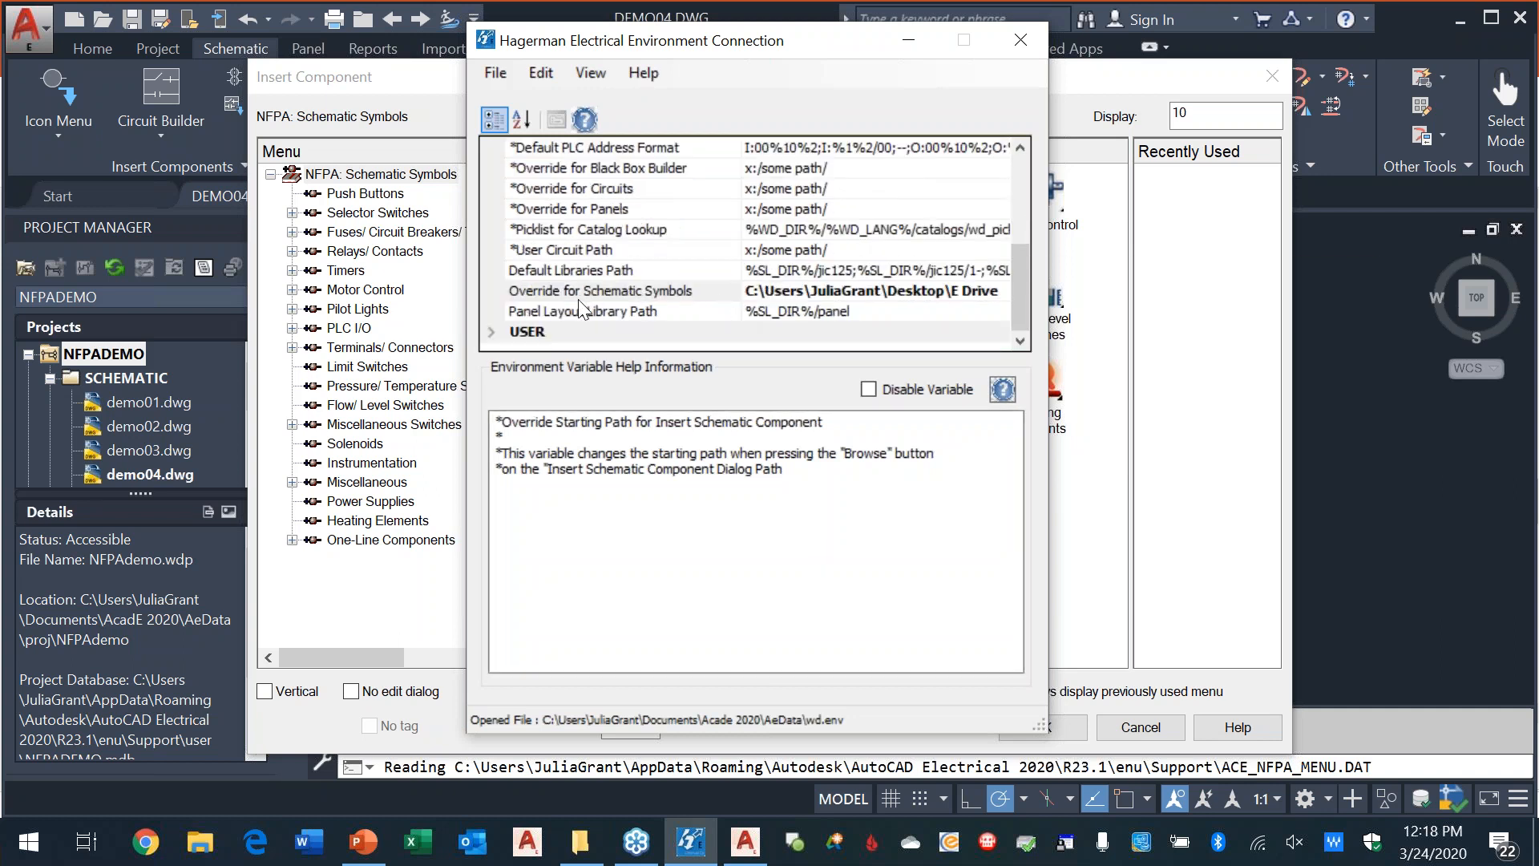
left_click(622, 302)
left_click(618, 286)
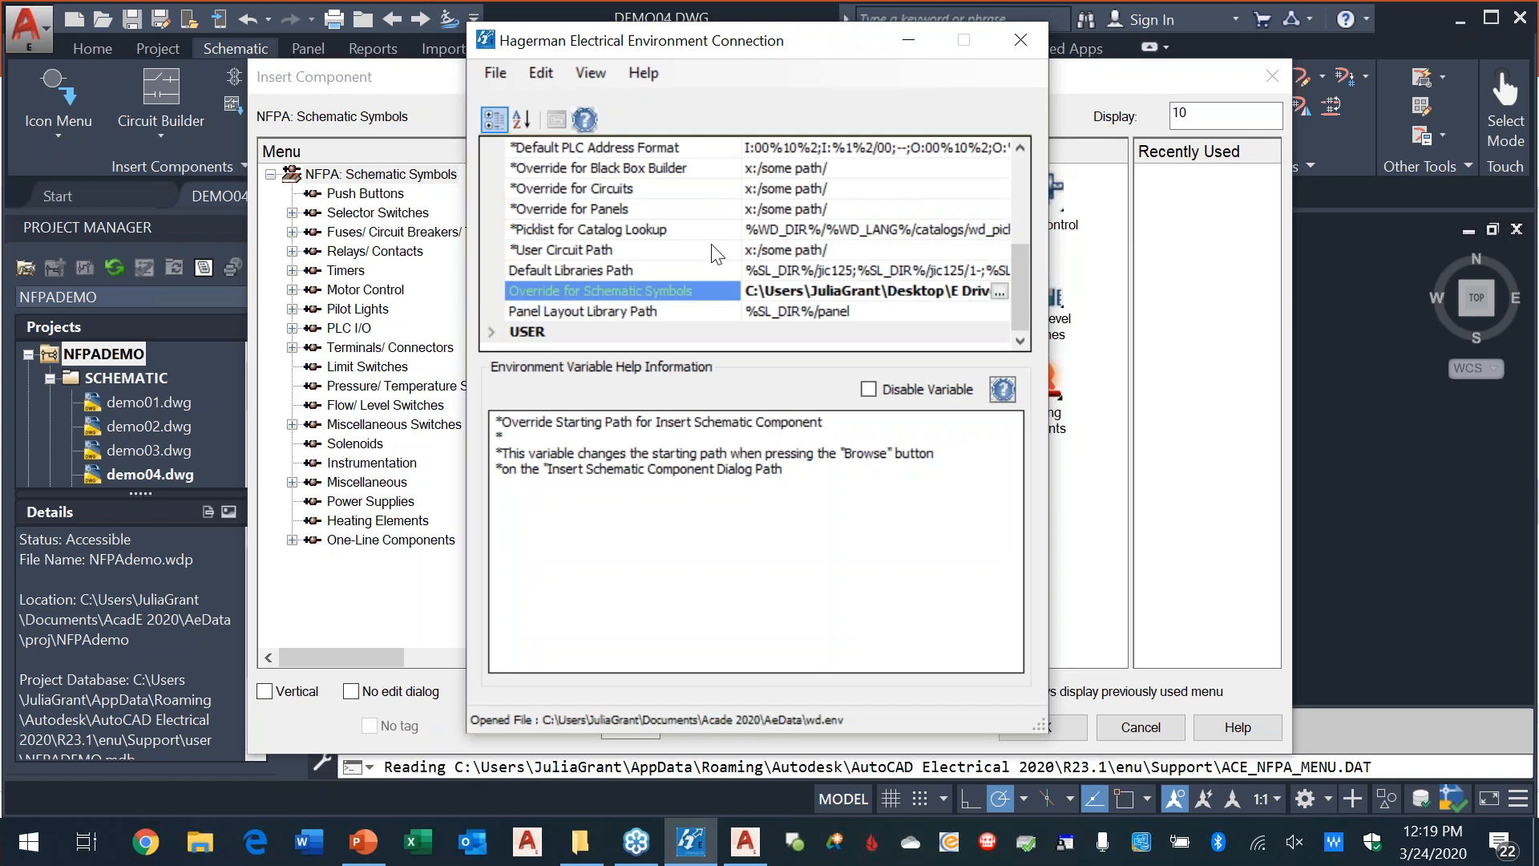
Step: Review the Override for Black Box Builder variable and open the advanced help for Default PLC Address Format
left_click(649, 175)
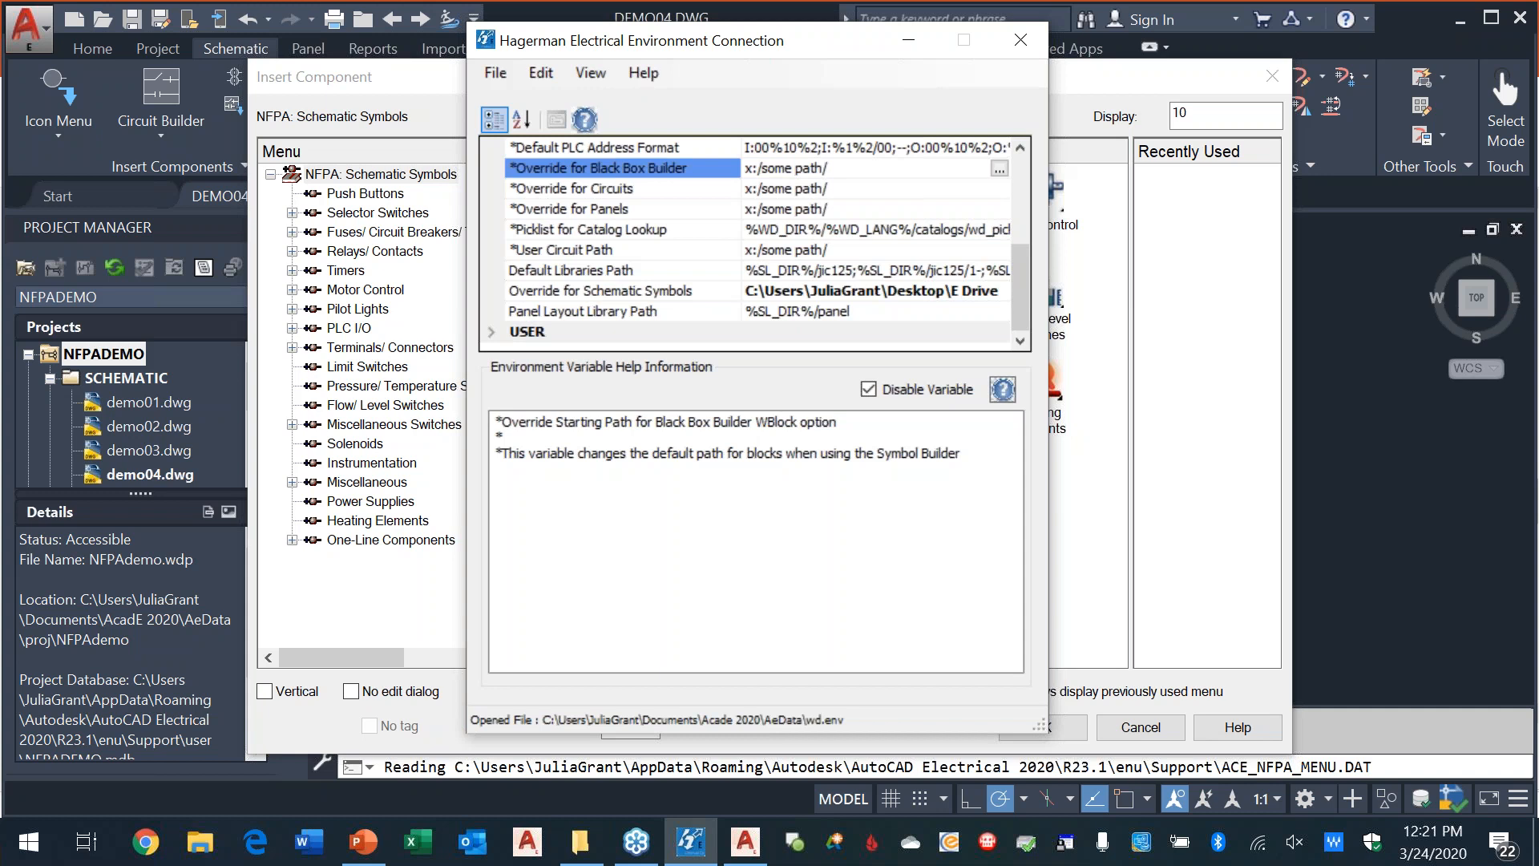
left_click(600, 148)
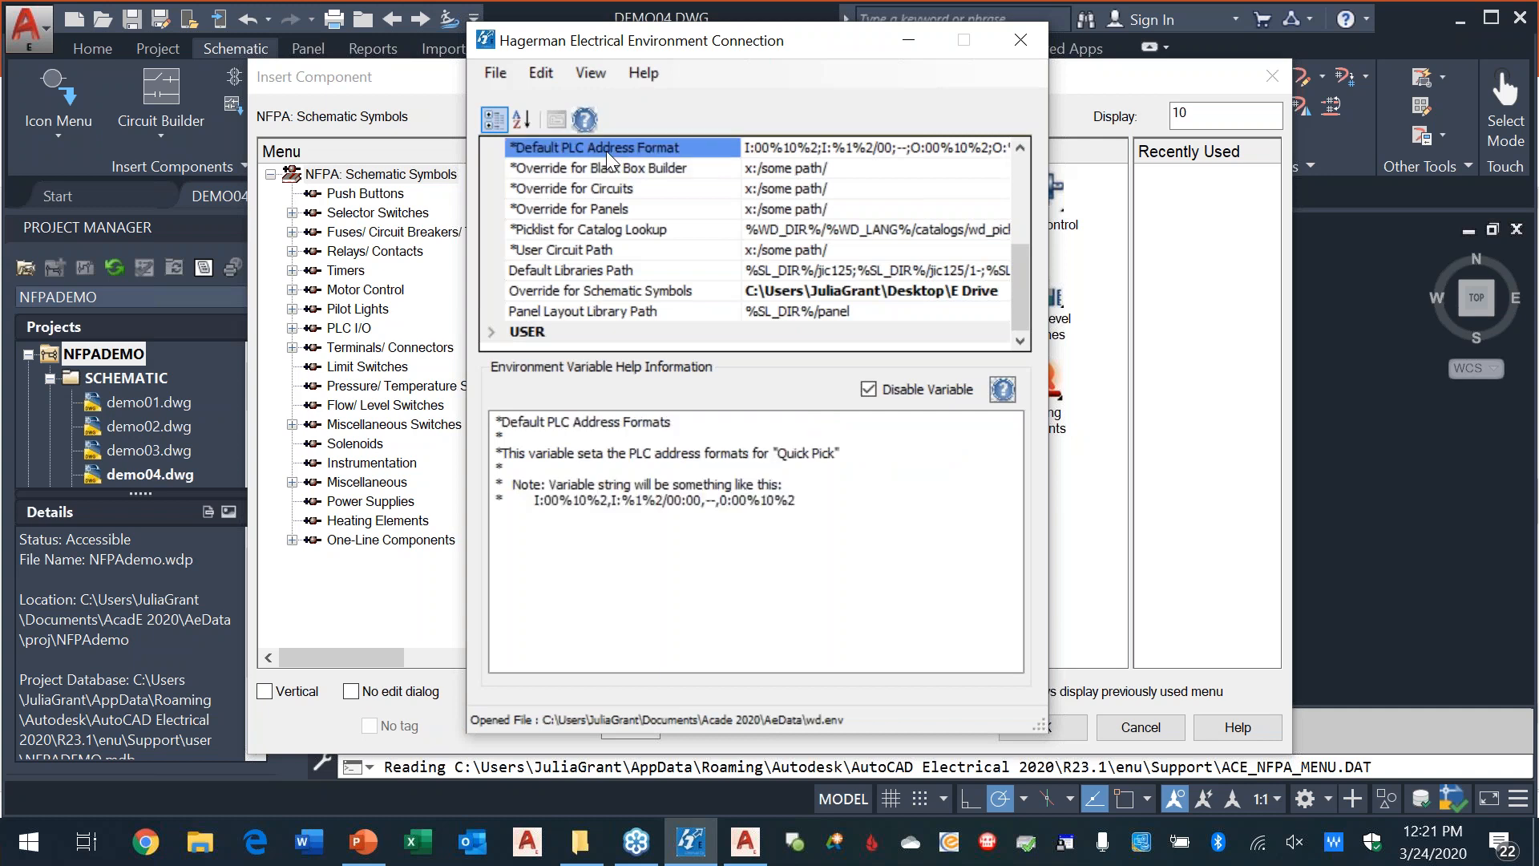
left_click(1004, 388)
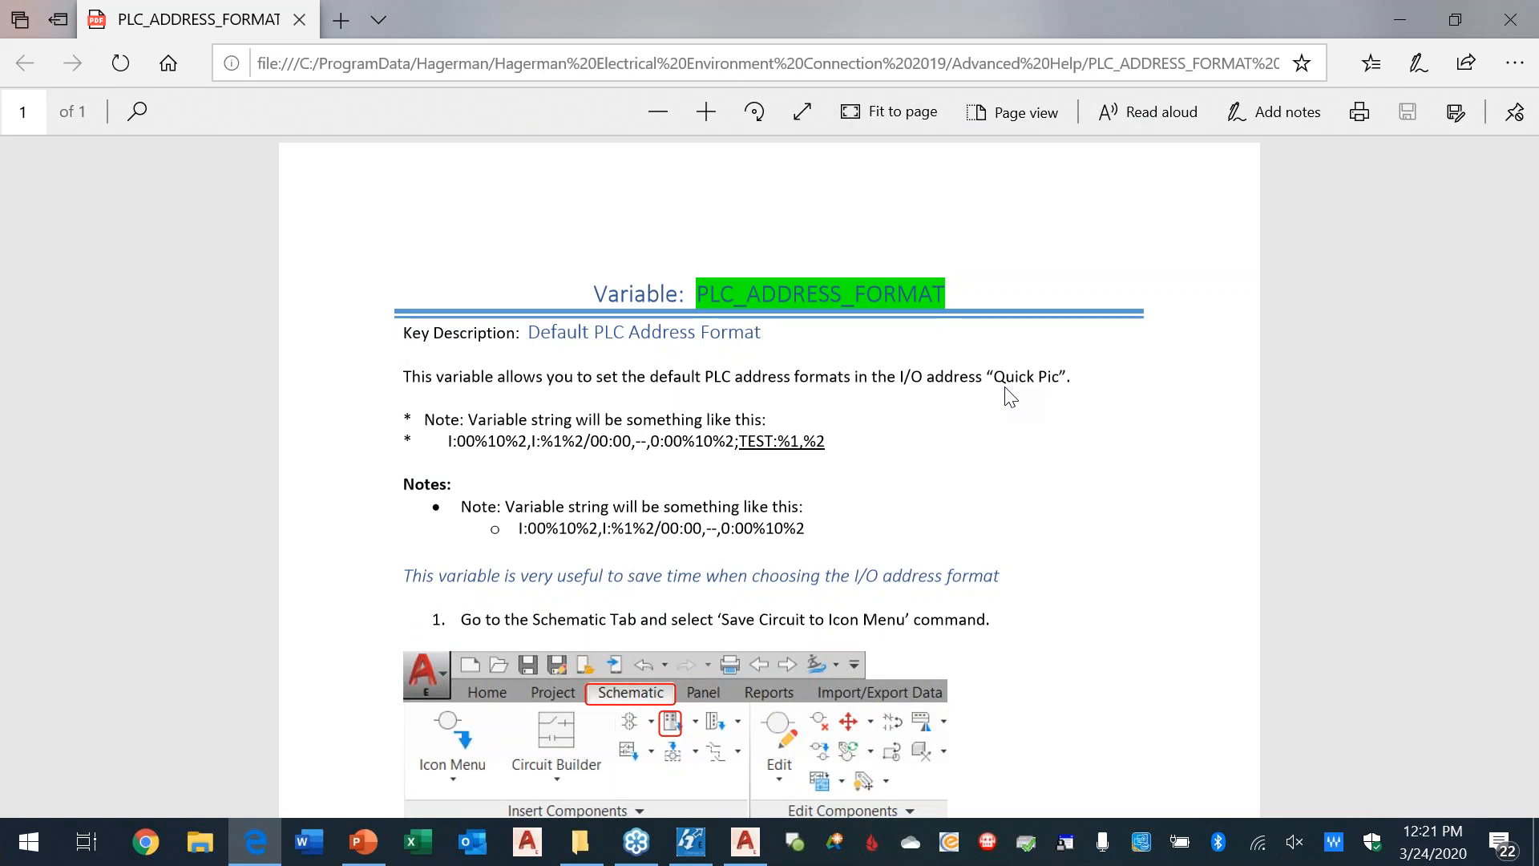
Step: Read through the PLC_ADDRESS_FORMAT help document, examining the example variable string and the I/O address quick picks illustration
scroll(1095, 455, "down", 1)
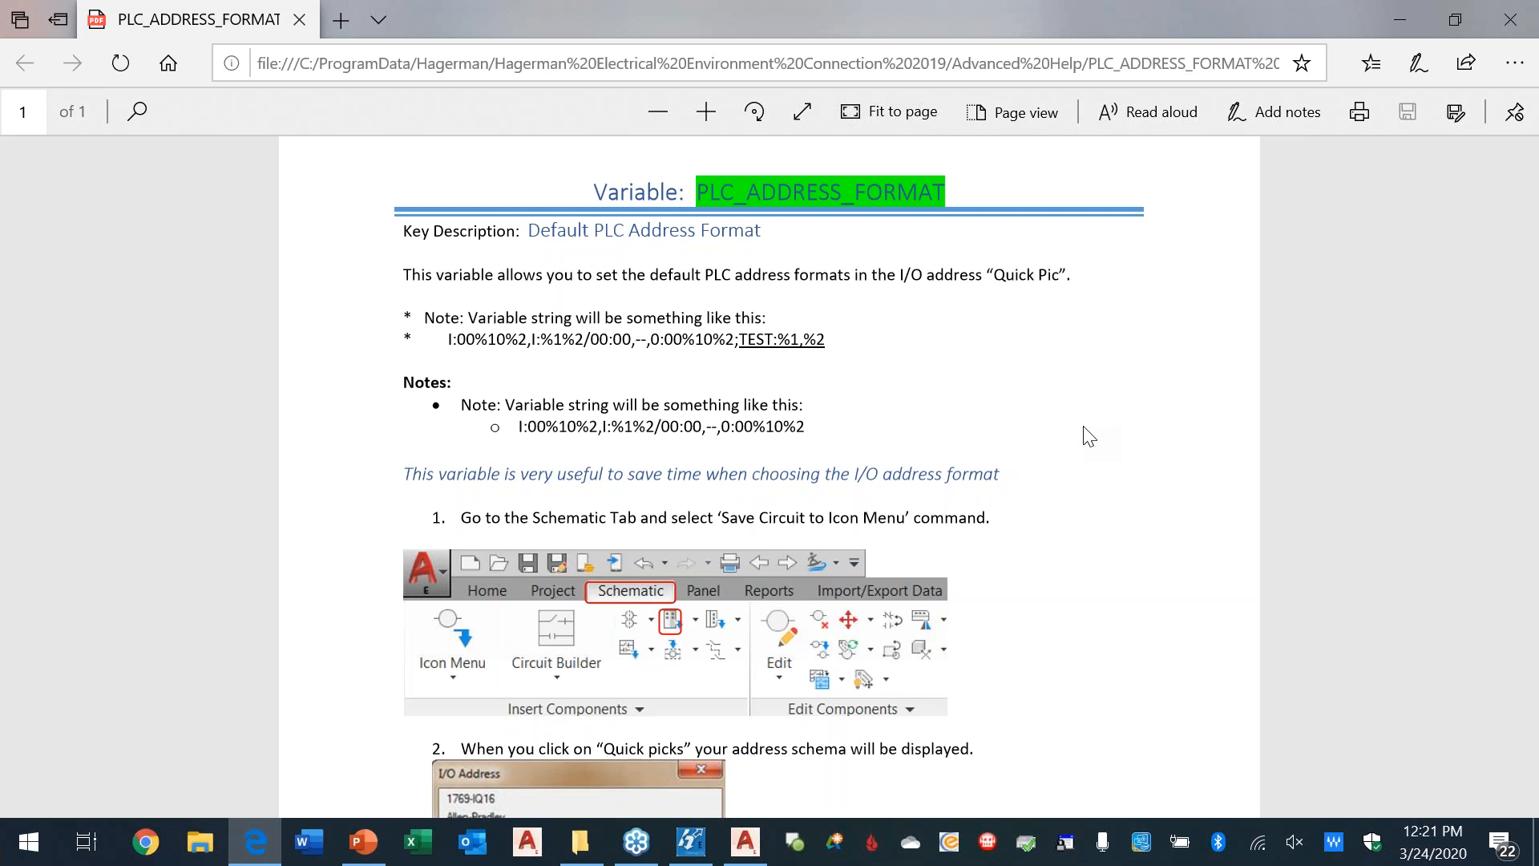
scroll(1088, 436, "down", 4)
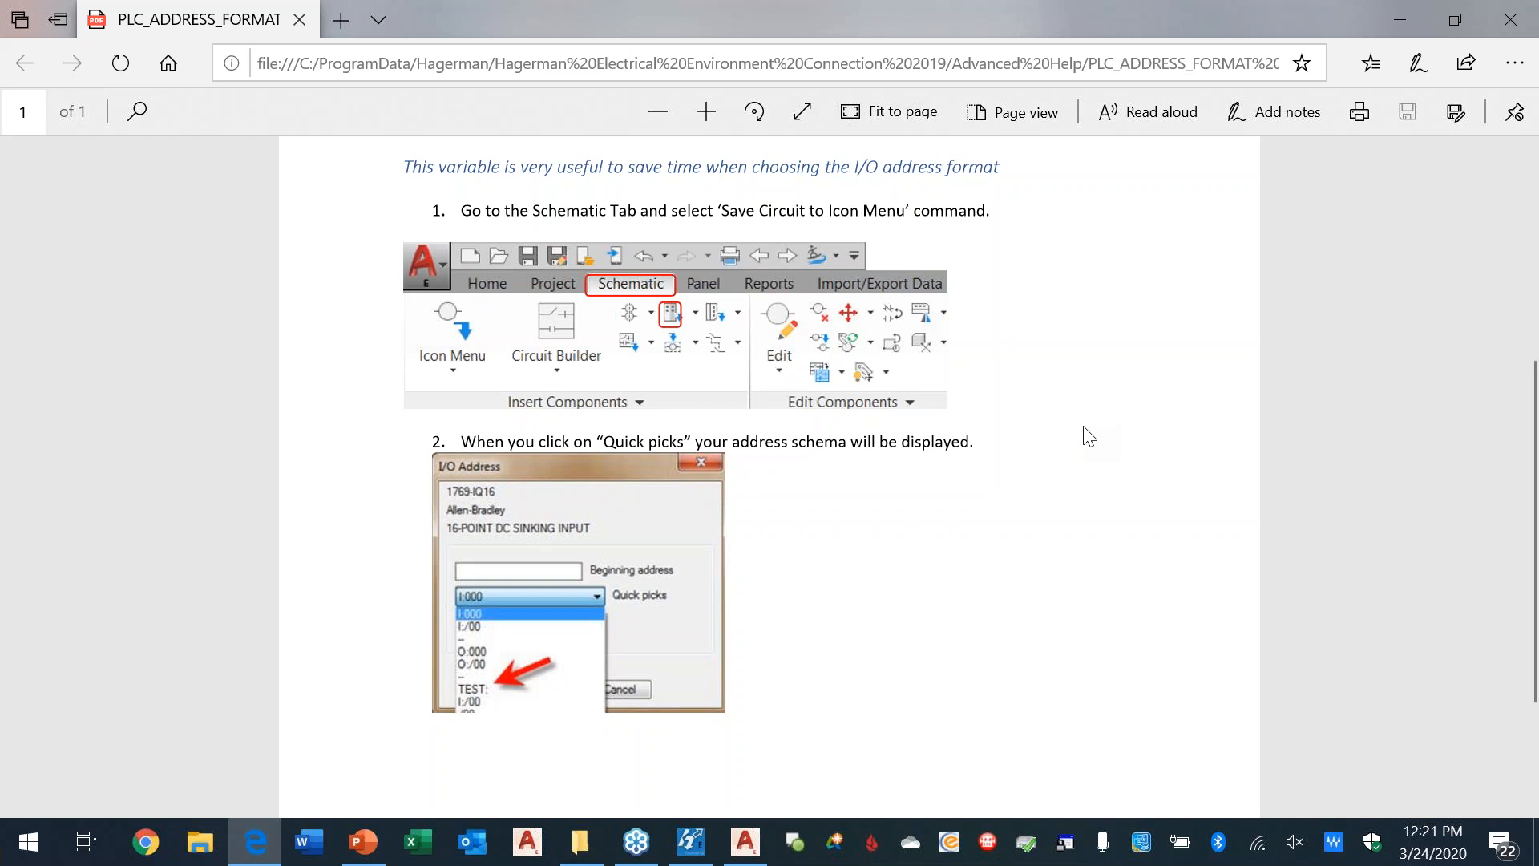
scroll(1089, 436, "down", 1)
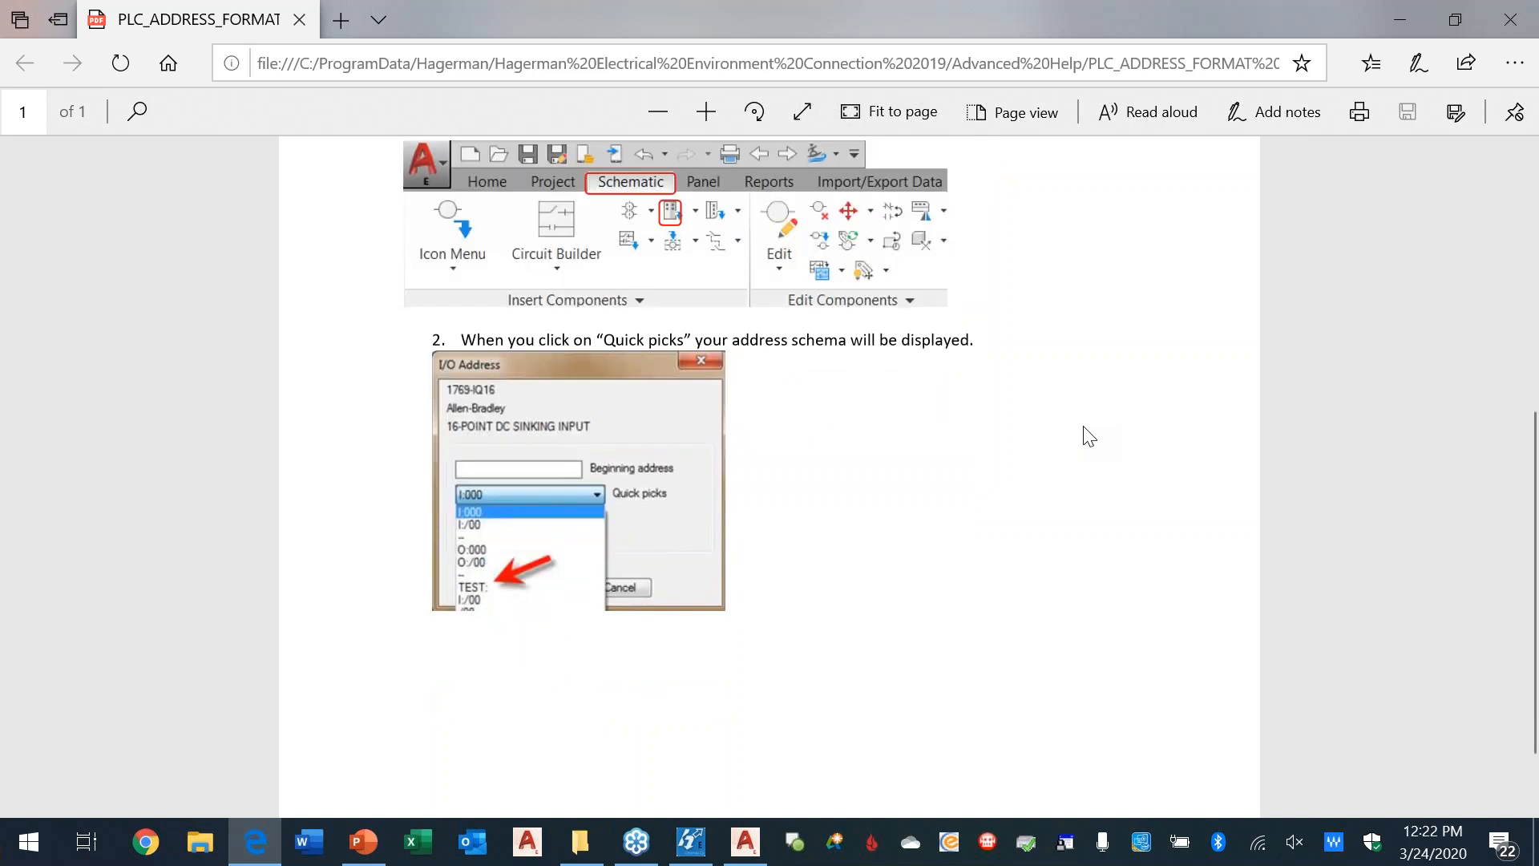
scroll(1088, 436, "down", 1)
scroll(1088, 437, "up", 1)
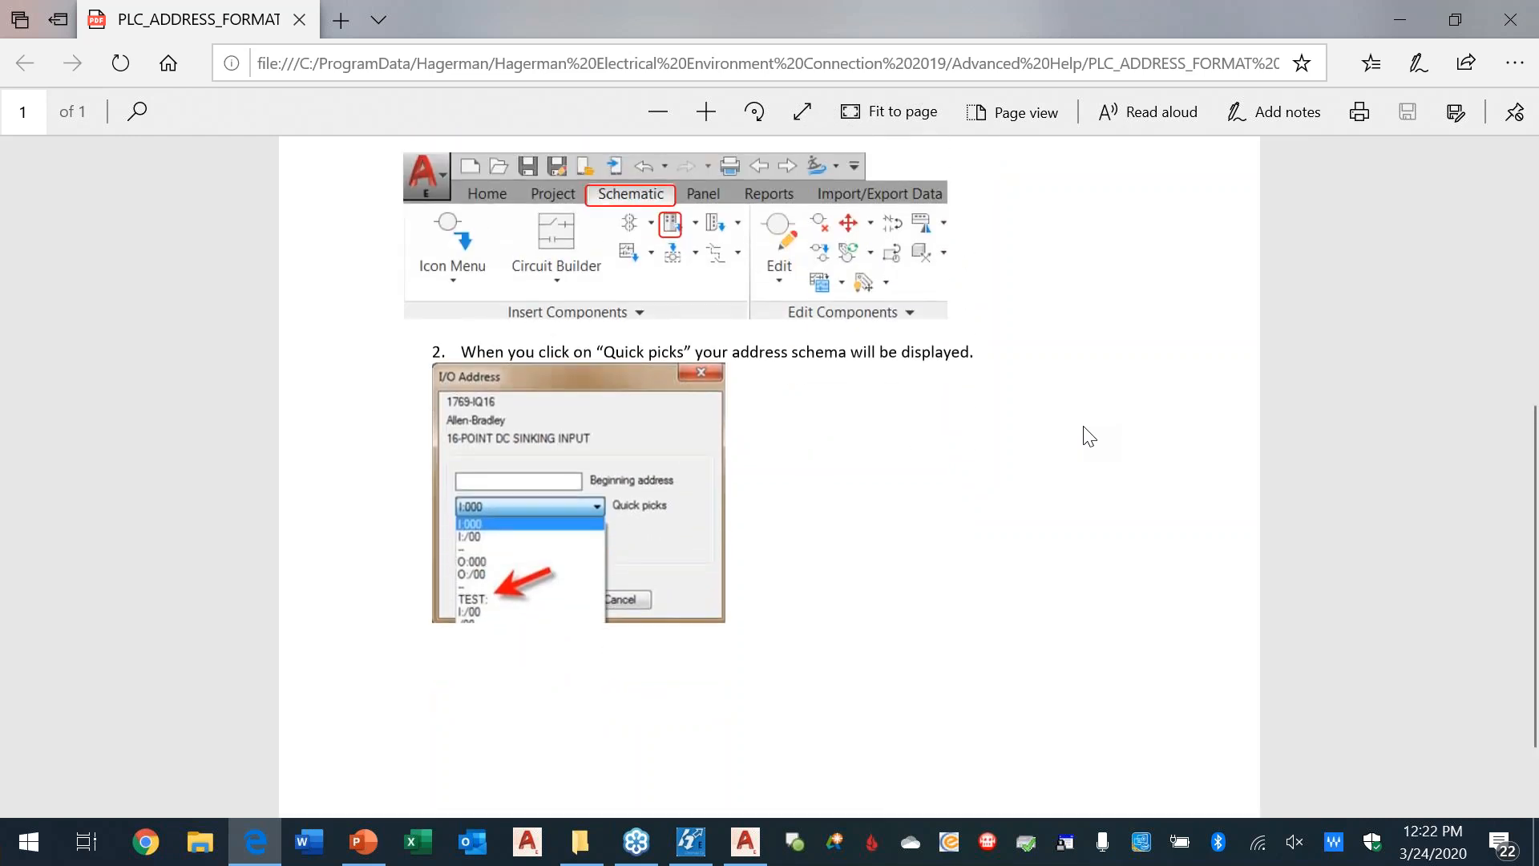
scroll(1089, 436, "up", 3)
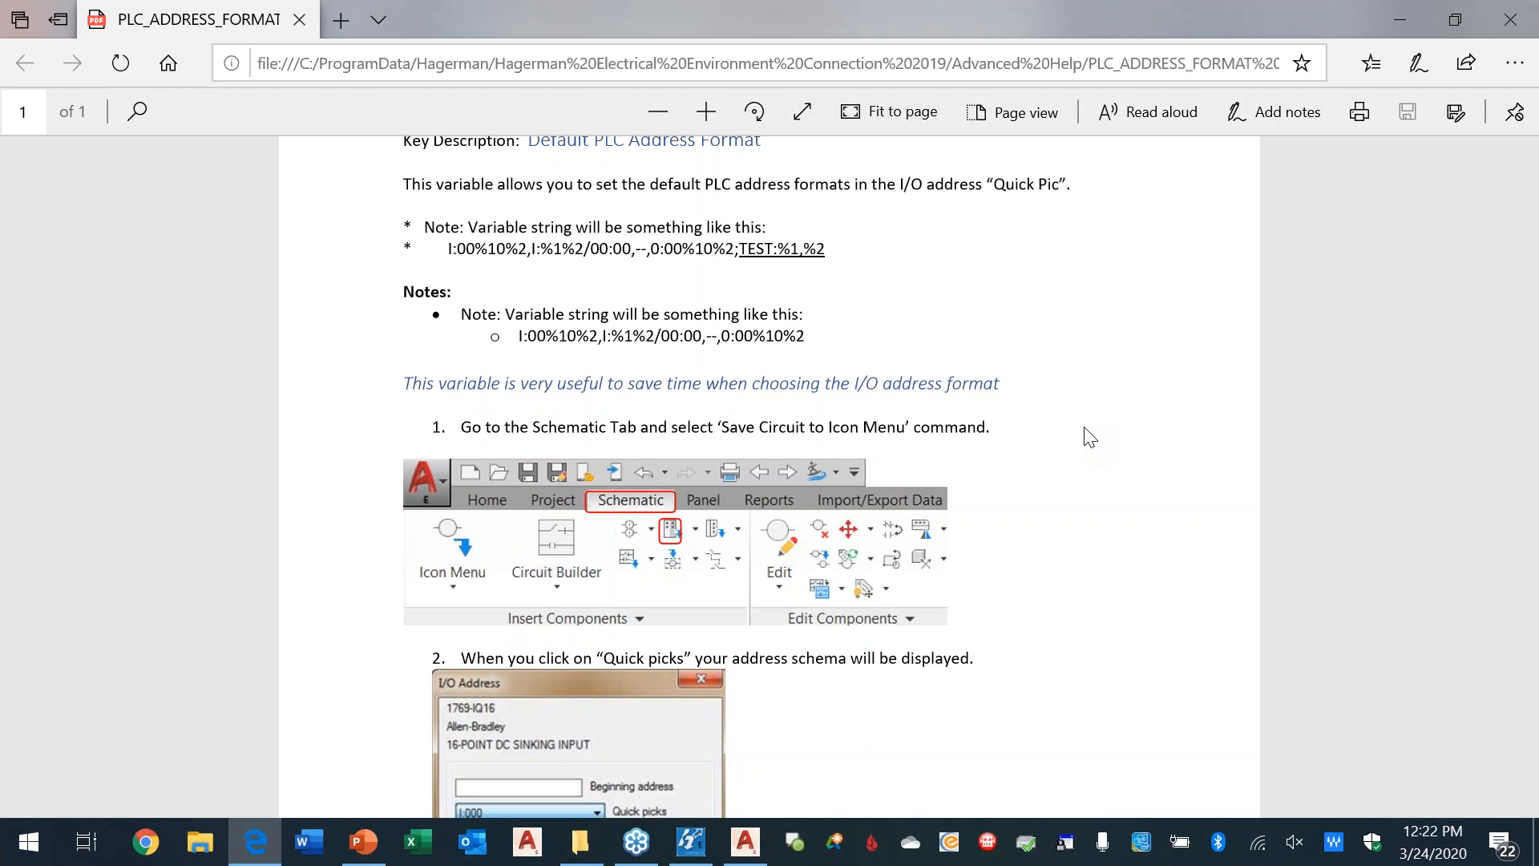
scroll(1088, 436, "up", 1)
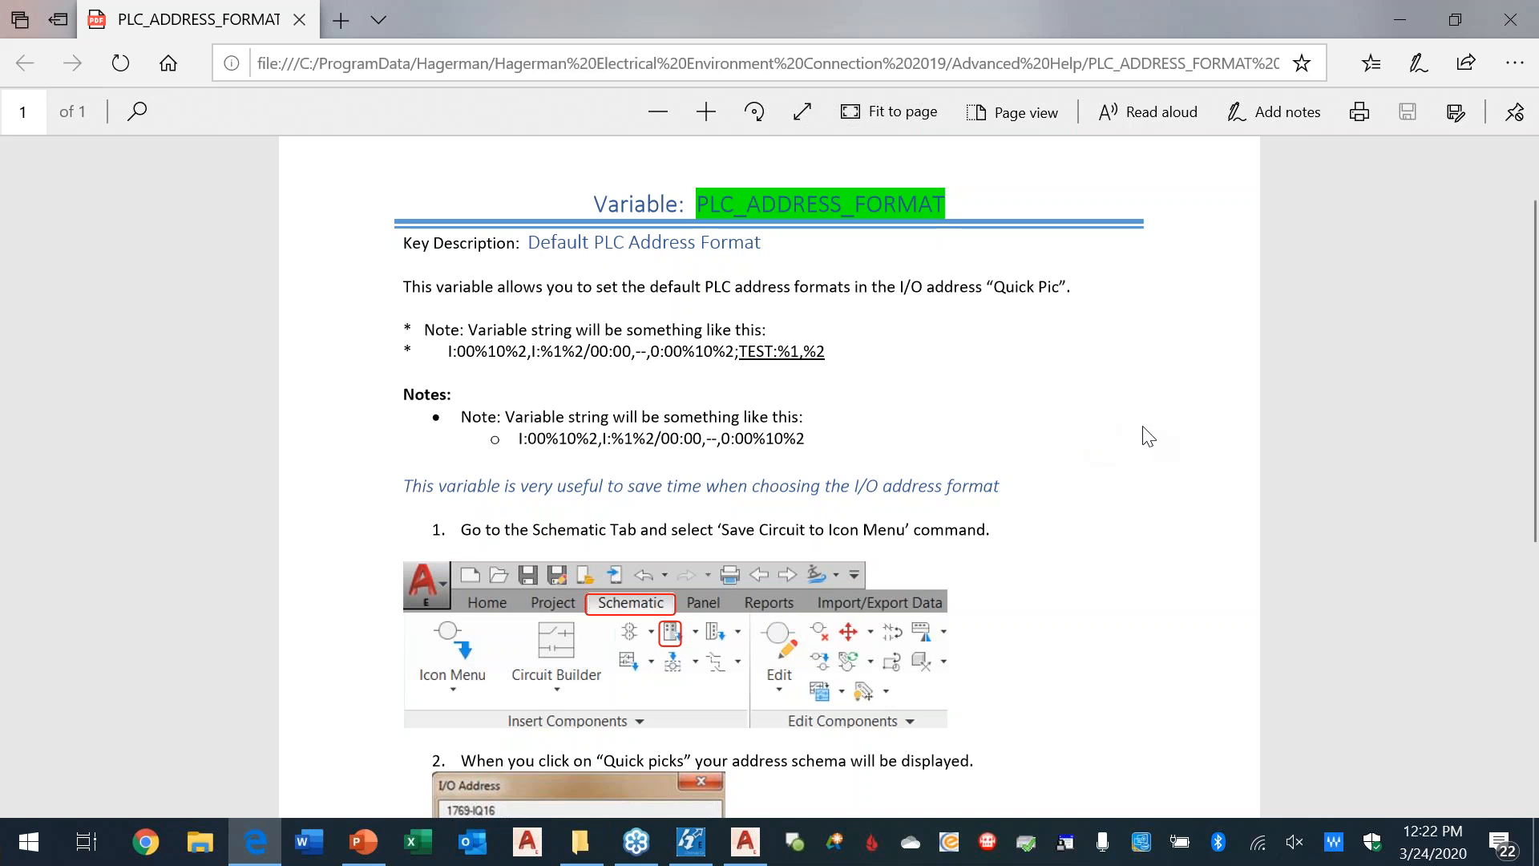
Step: Open wd.env from the AeData folder in a maximized Notepad window and review its symbol, catalog and project path settings
left_click(578, 843)
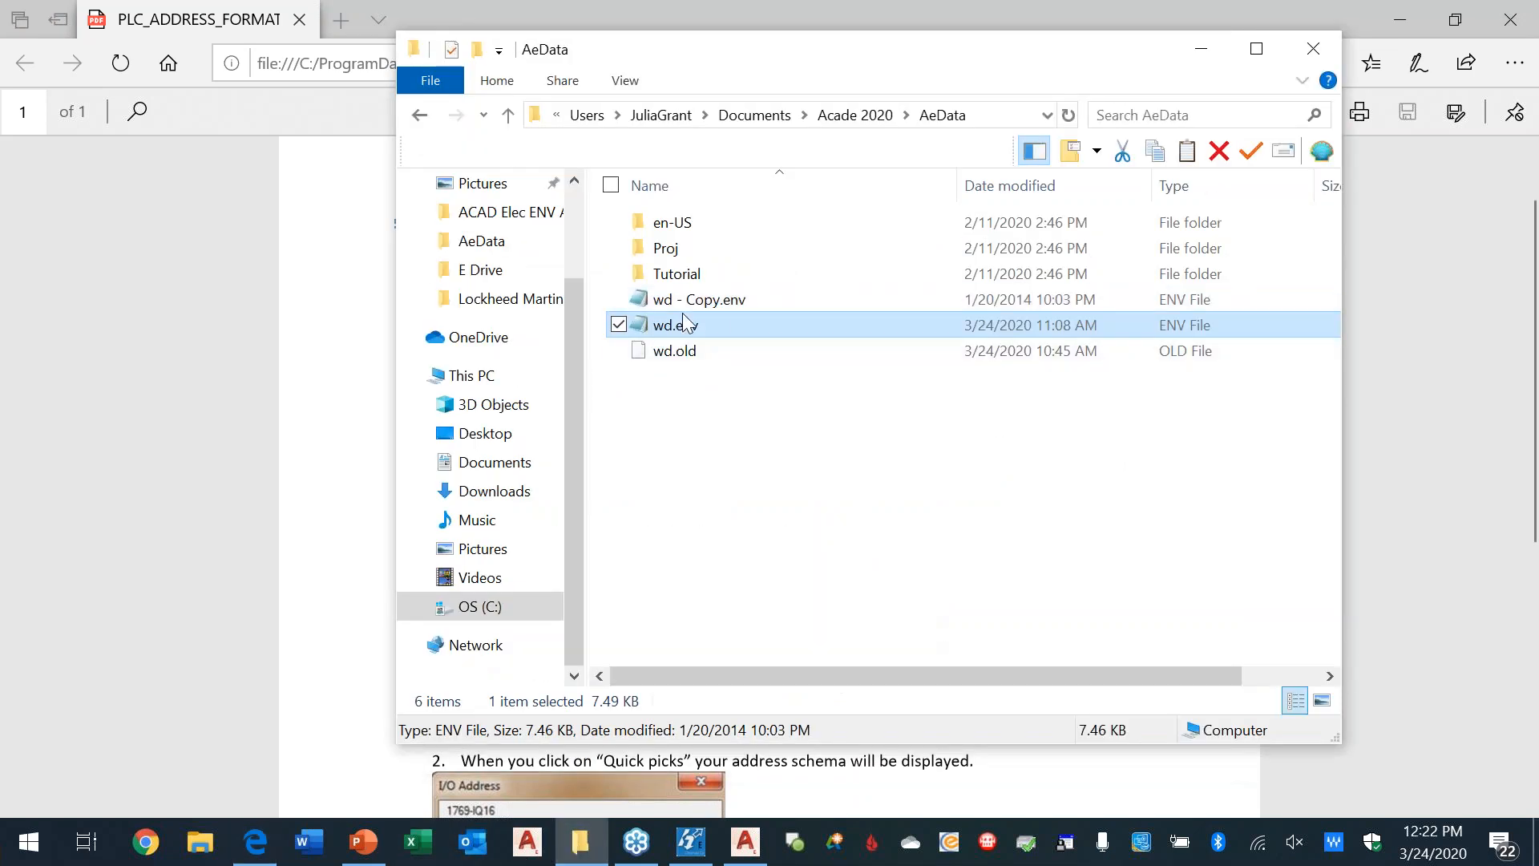
double_click(677, 326)
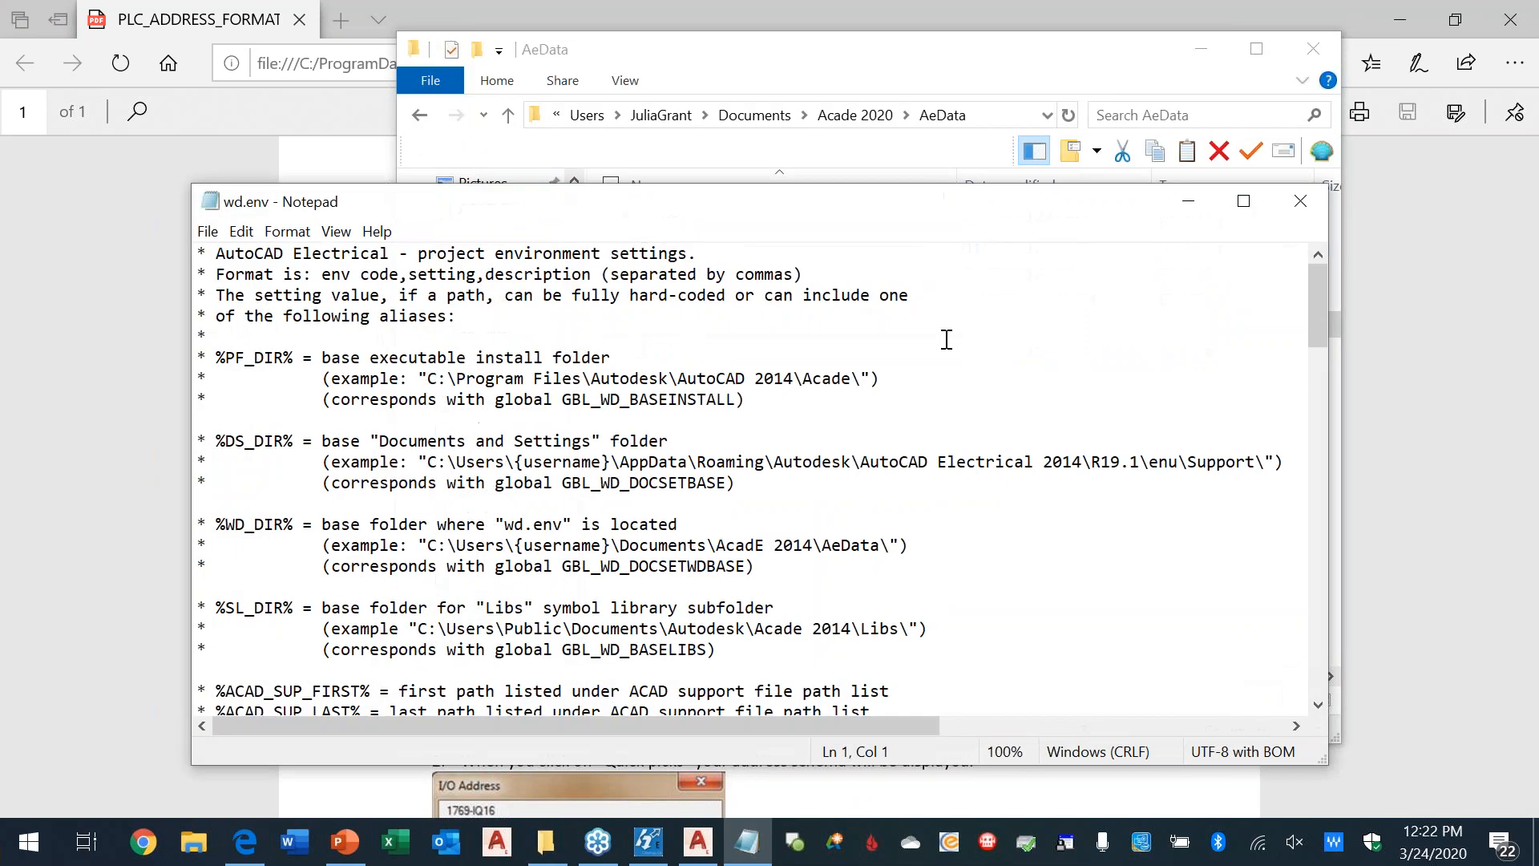
left_click(1245, 202)
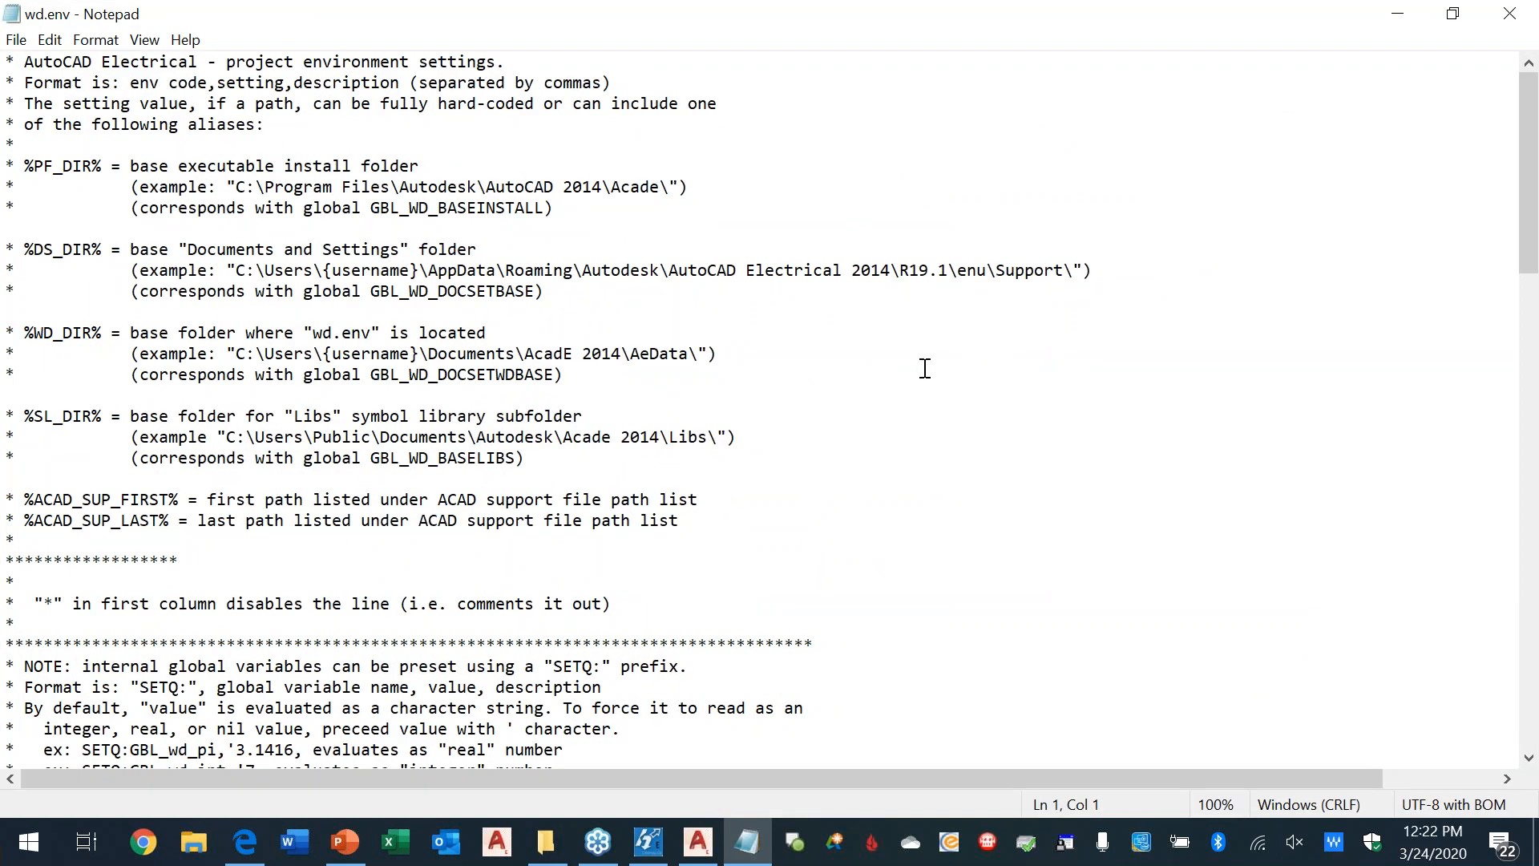
scroll(924, 368, "down", 4)
scroll(924, 368, "down", 4)
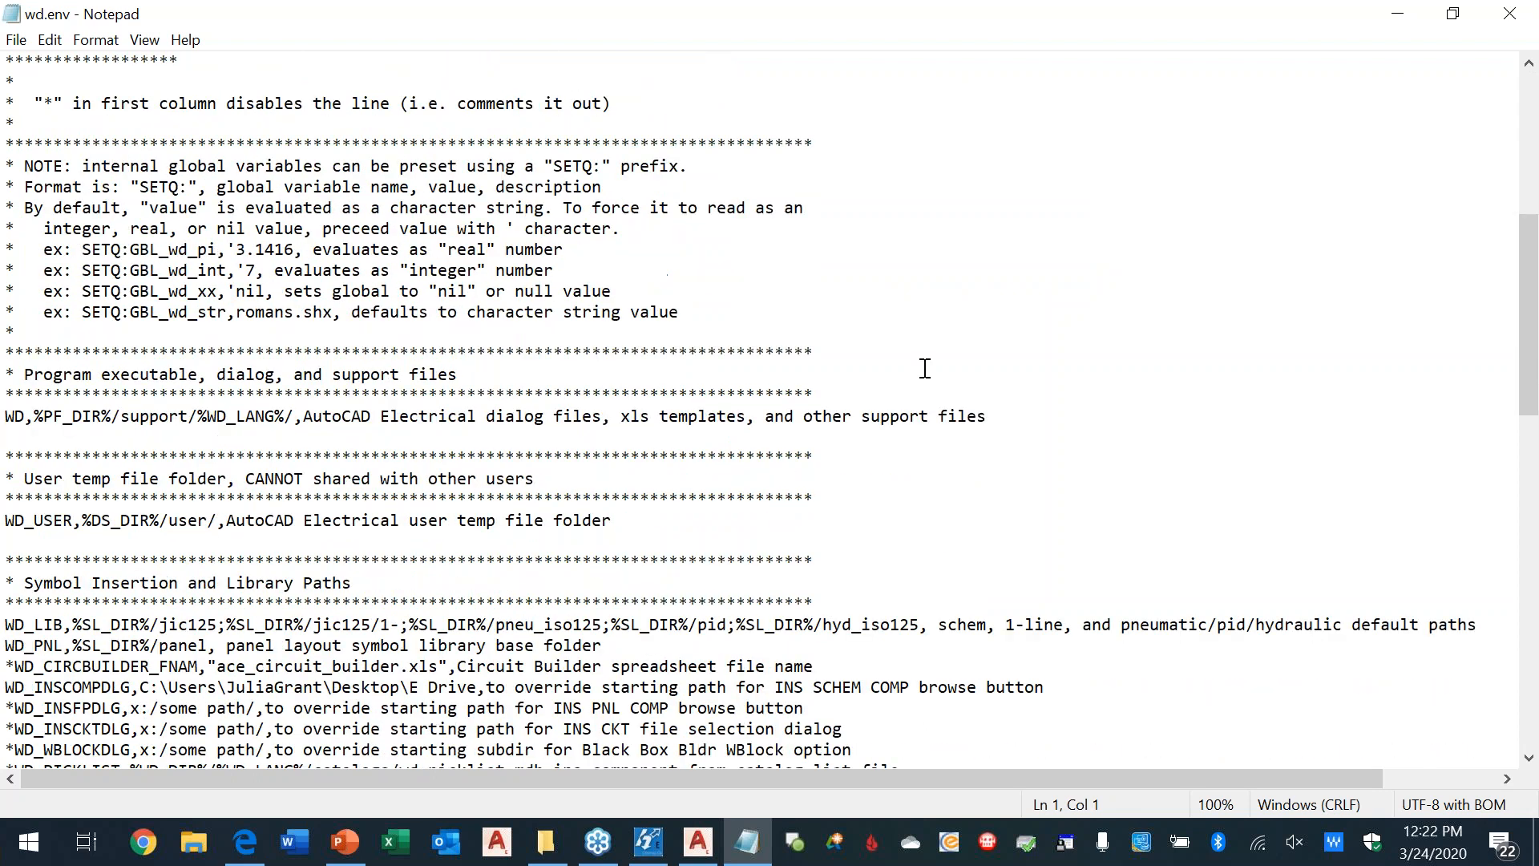
scroll(925, 368, "down", 4)
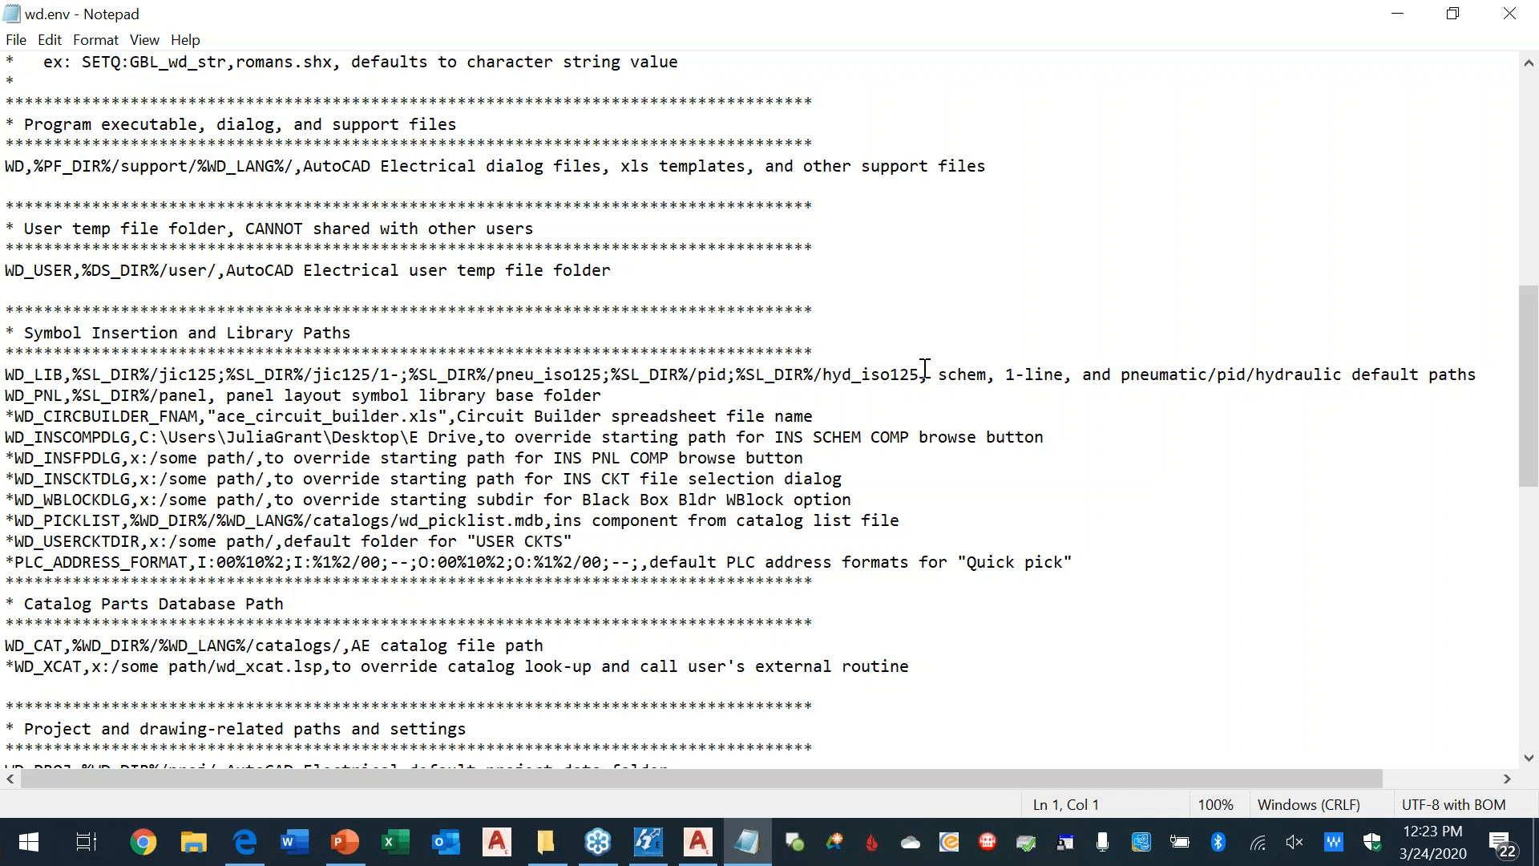
scroll(924, 368, "down", 3)
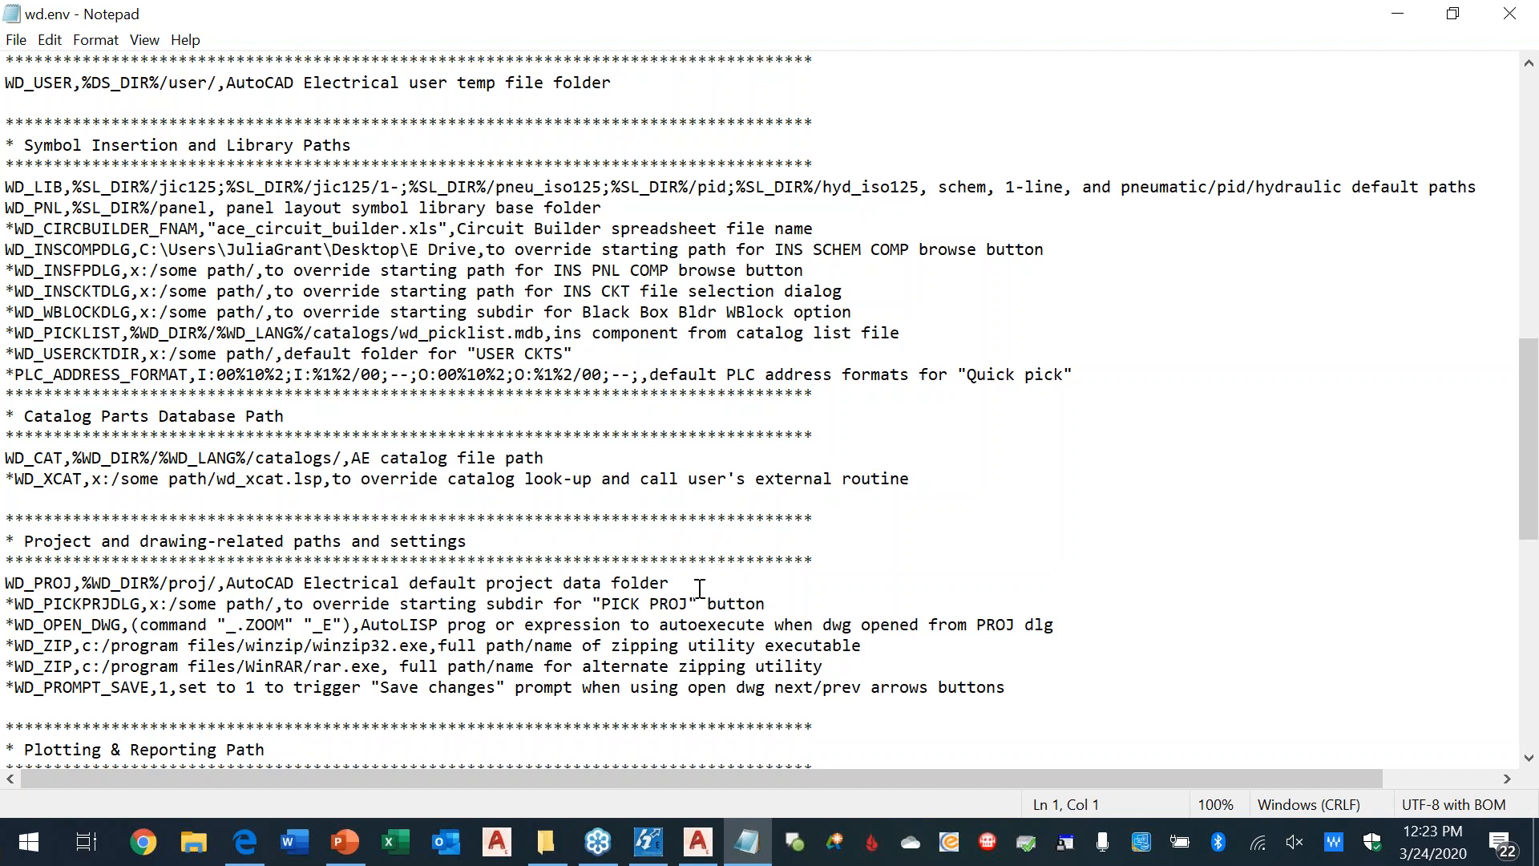
Step: Switch back to the PLC_ADDRESS_FORMAT help document in the browser and dismiss the Trend Micro RUBotted notification
left_click(237, 858)
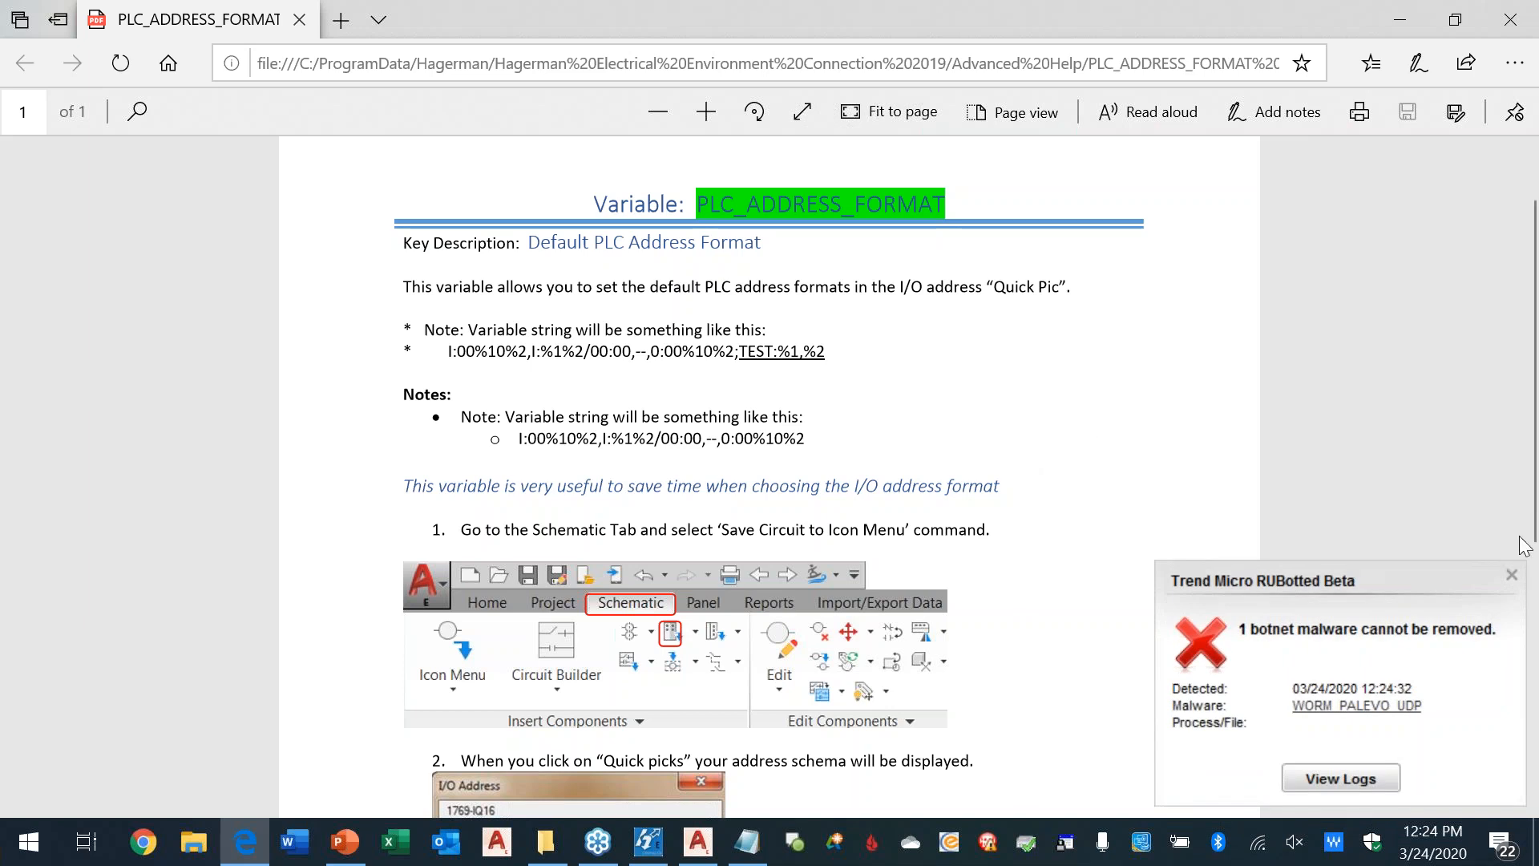
left_click(1512, 575)
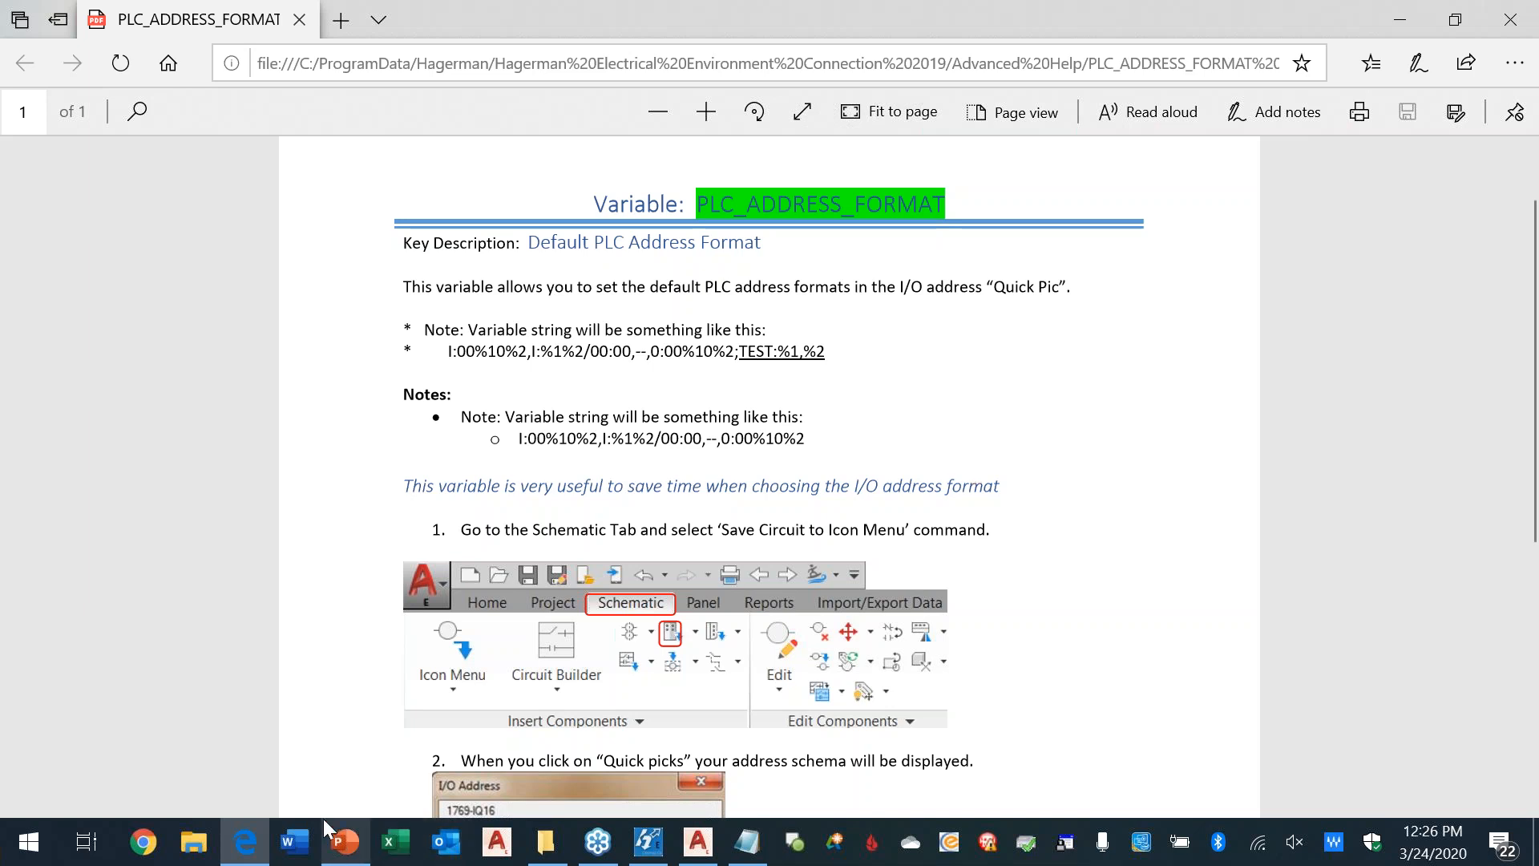
Step: Switch to PowerPoint, start the slide show from the Sample File (Demo) slide and advance to the Licensing slide
left_click(345, 841)
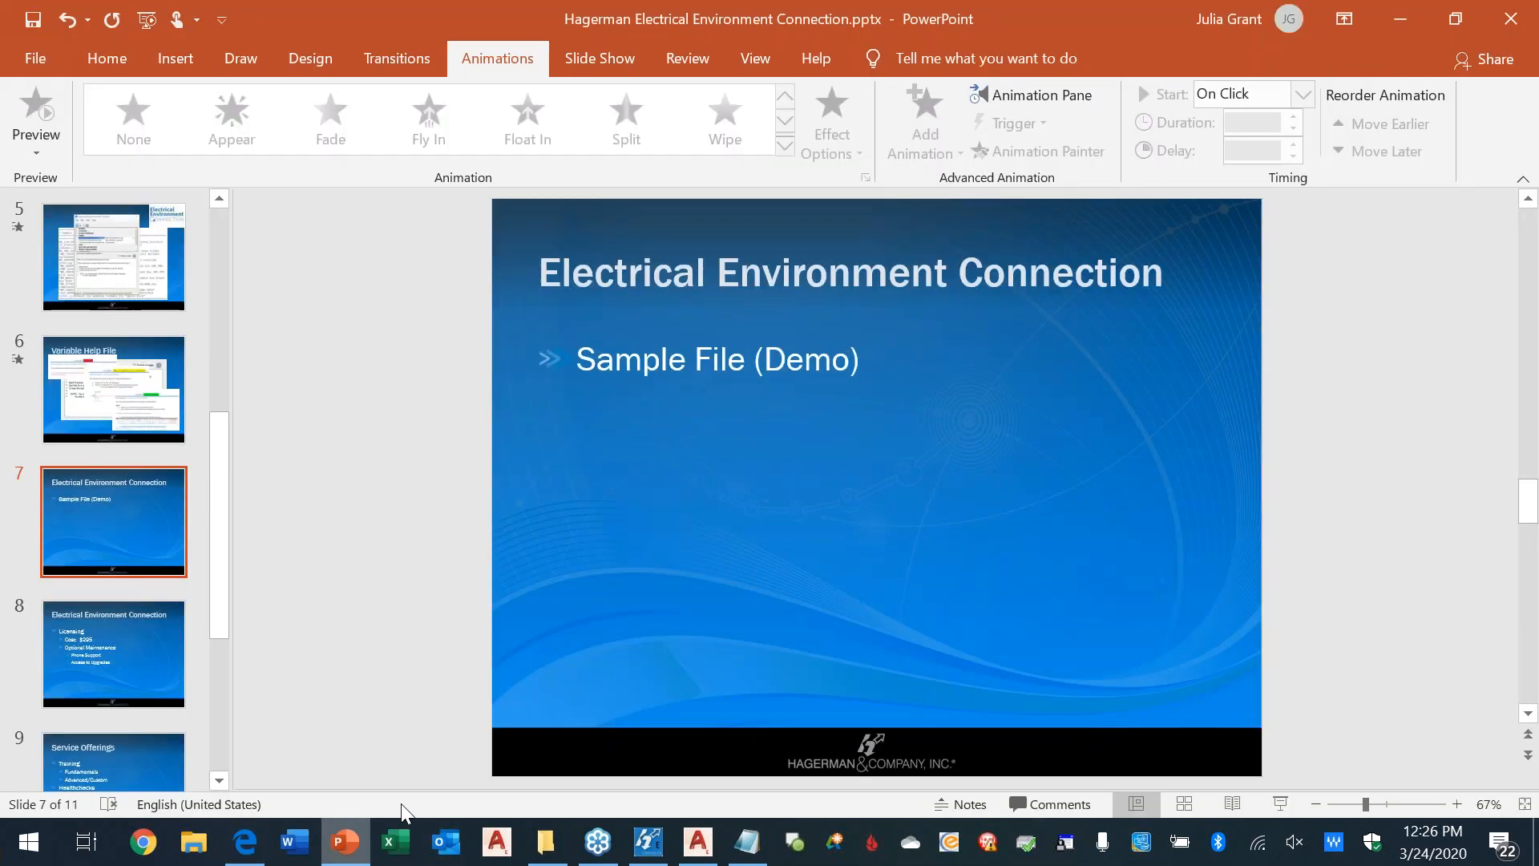
left_click(1280, 804)
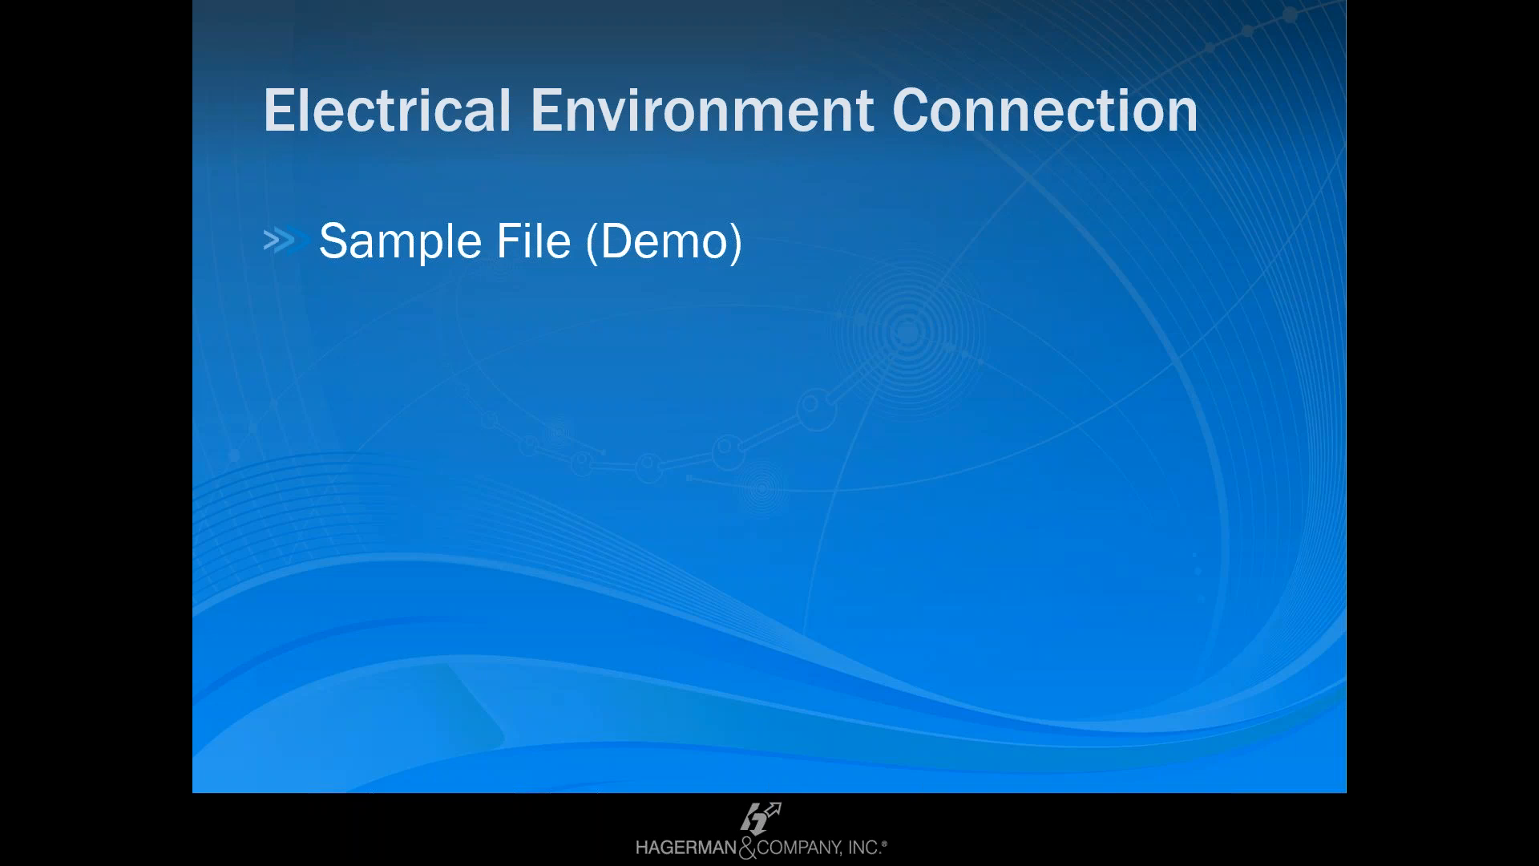
key("Right")
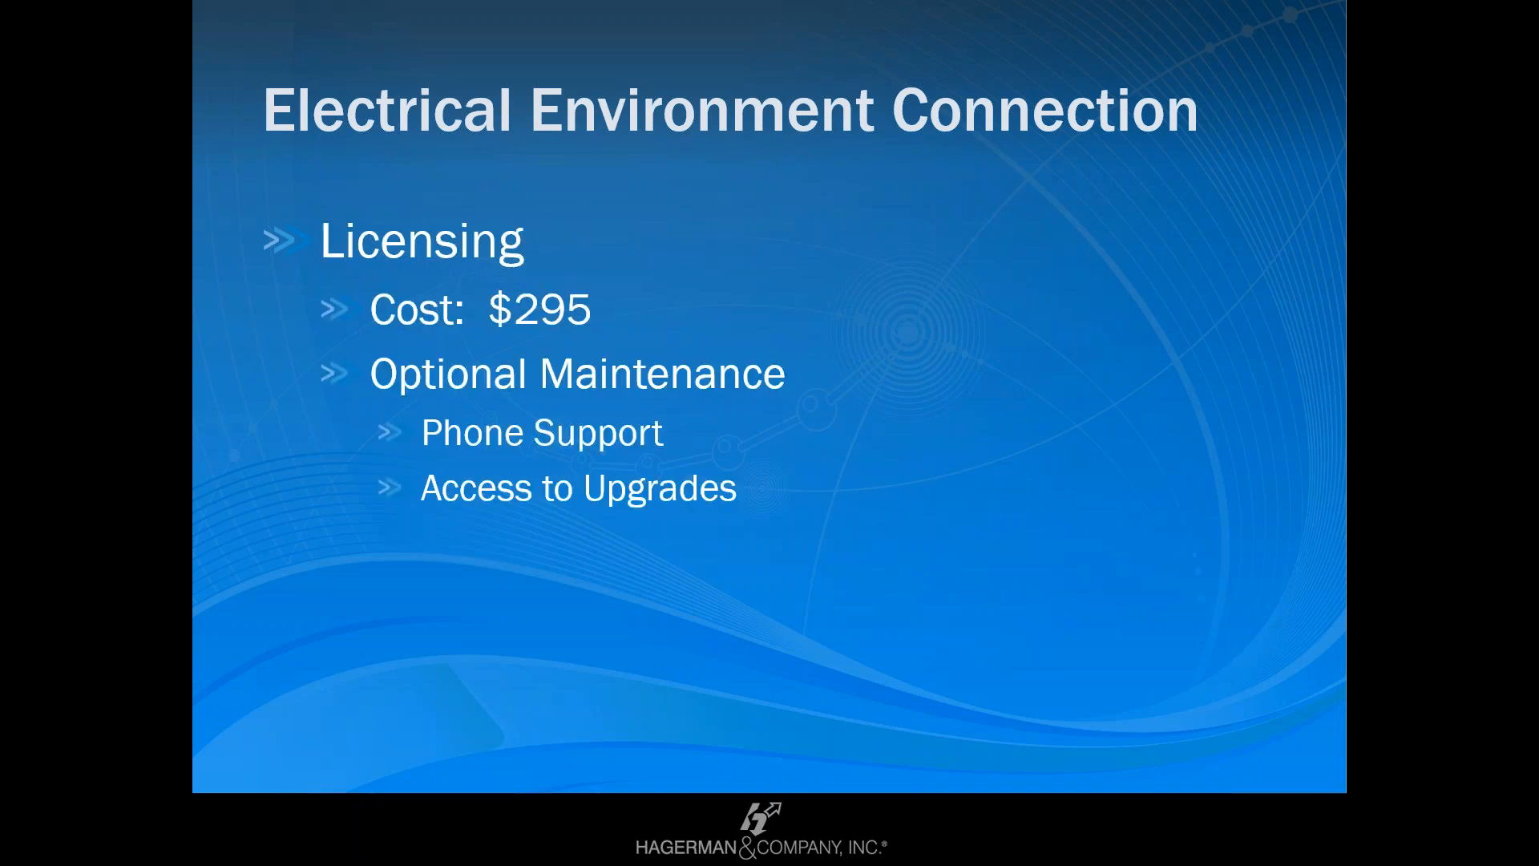